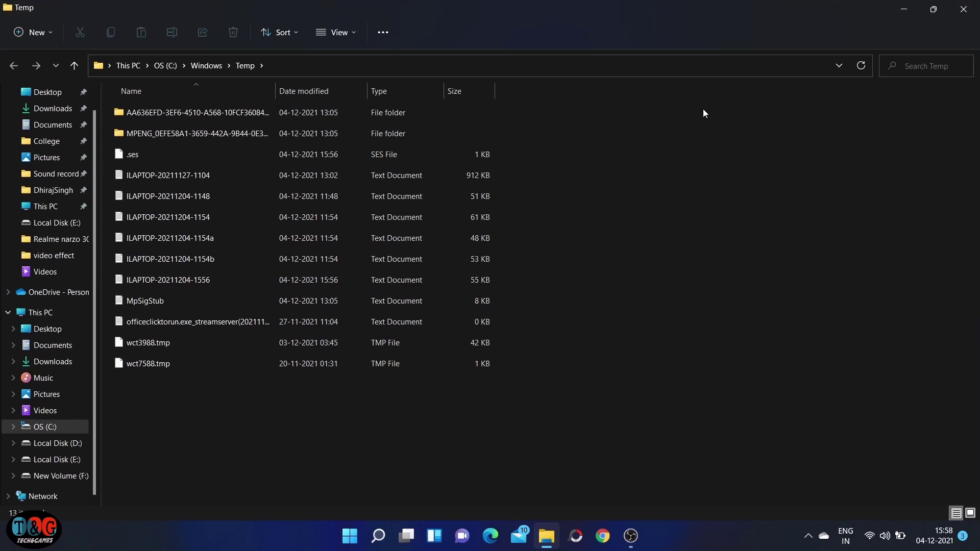
# Delete all files and folders in the Windows Temp folder, skipping any items that are in use.
pyautogui.hotkey('ctrl', 'a')
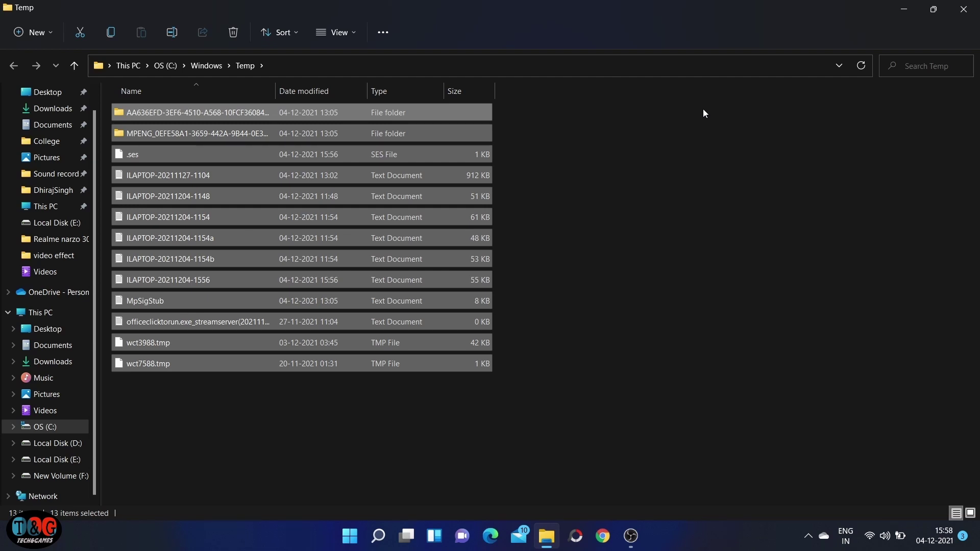
pyautogui.press('Delete')
pyautogui.click(277, 271)
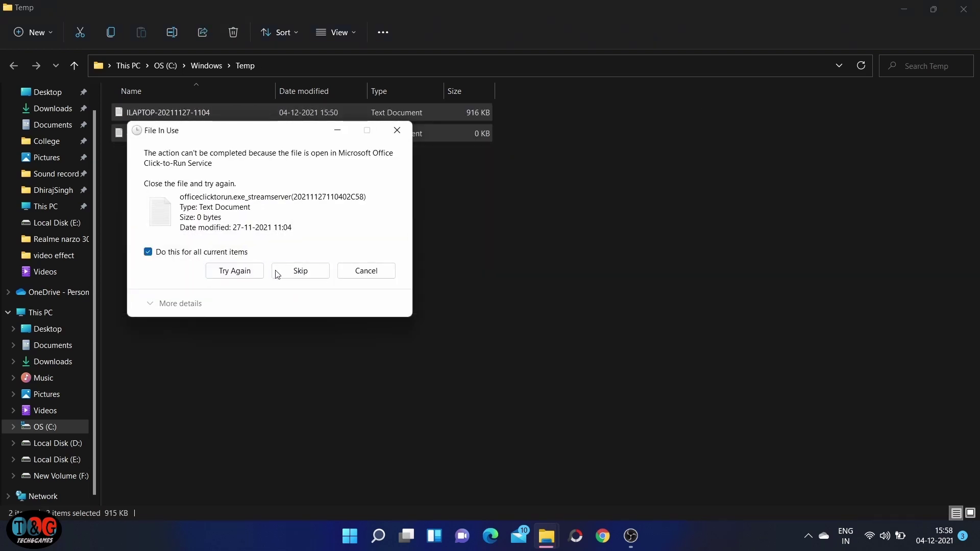
pyautogui.click(286, 271)
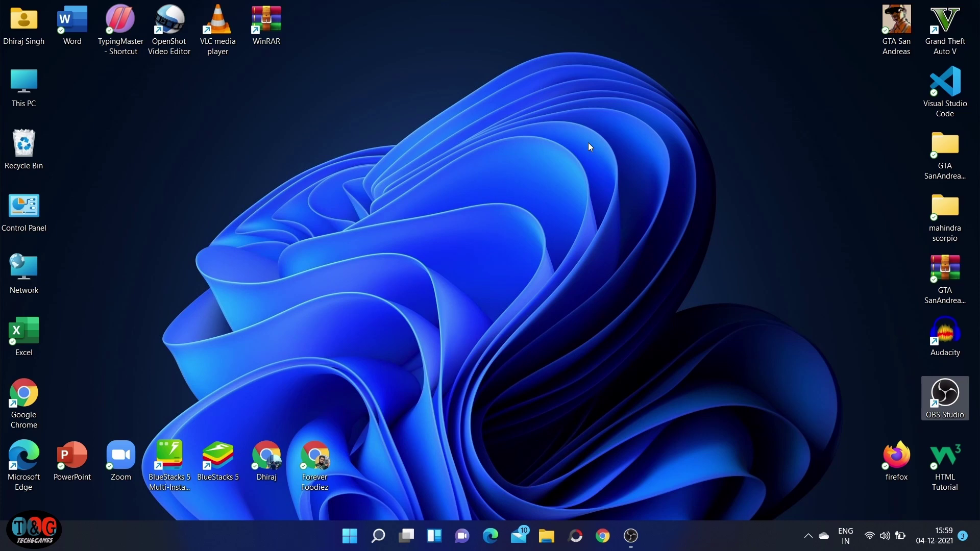
# Open the user account's temporary files folder by running %temp%.
pyautogui.press('super+r')
pyautogui.press('BackSpace')
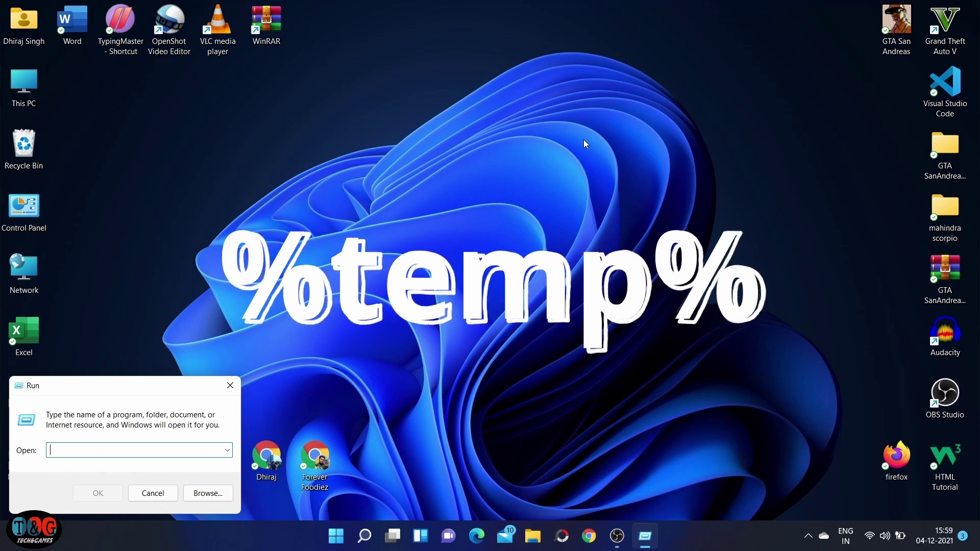
pyautogui.write('%temp')
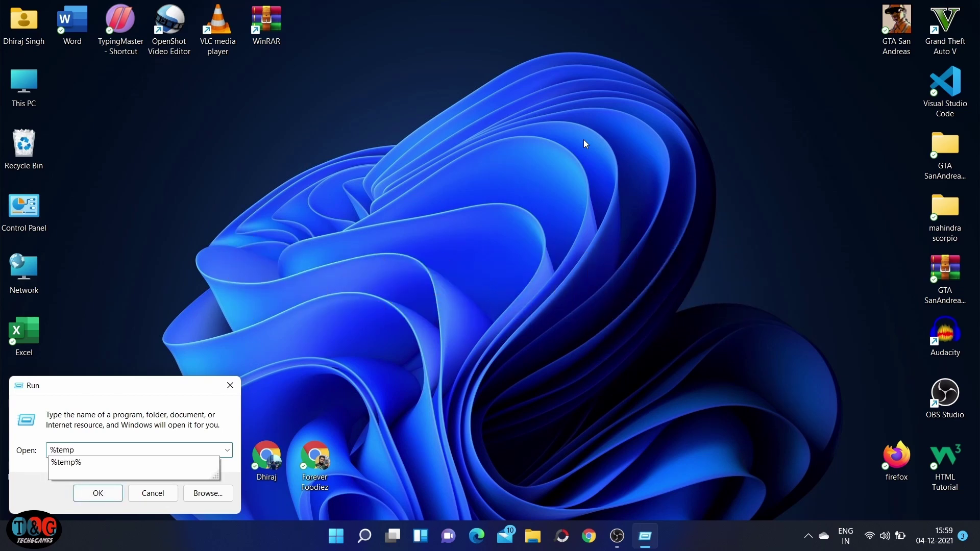
pyautogui.write('%')
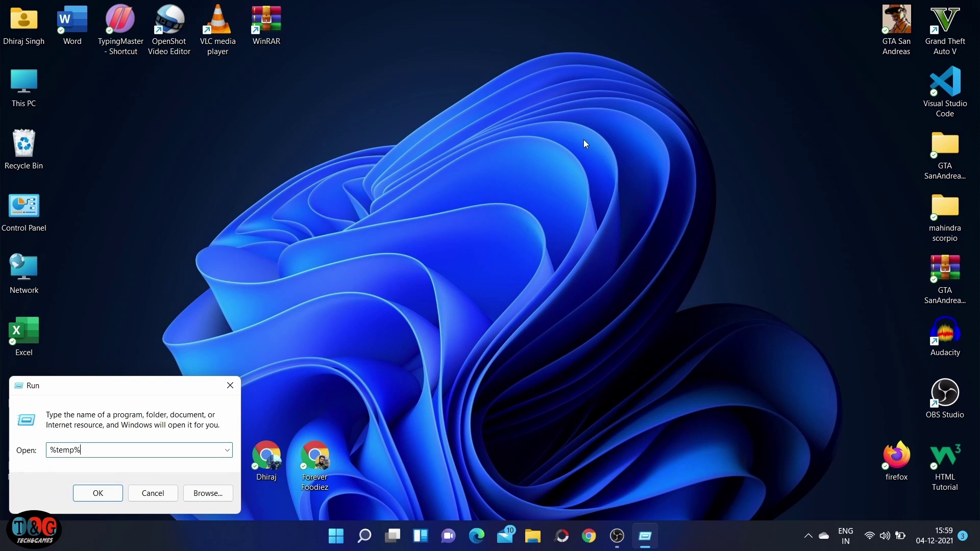
pyautogui.press('Return')
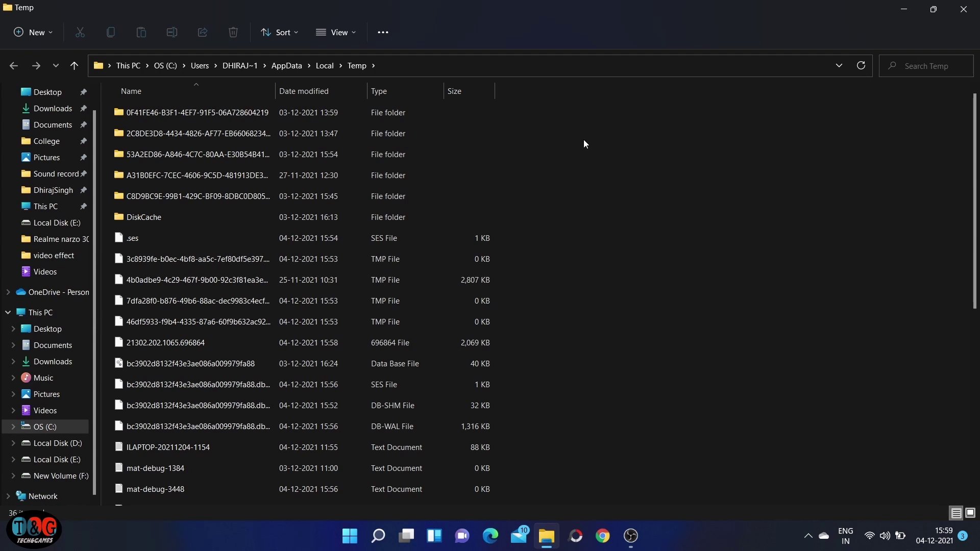
# Delete all deletable items in the user's AppData Local Temp folder and close the window.
pyautogui.hotkey('ctrl', 'a')
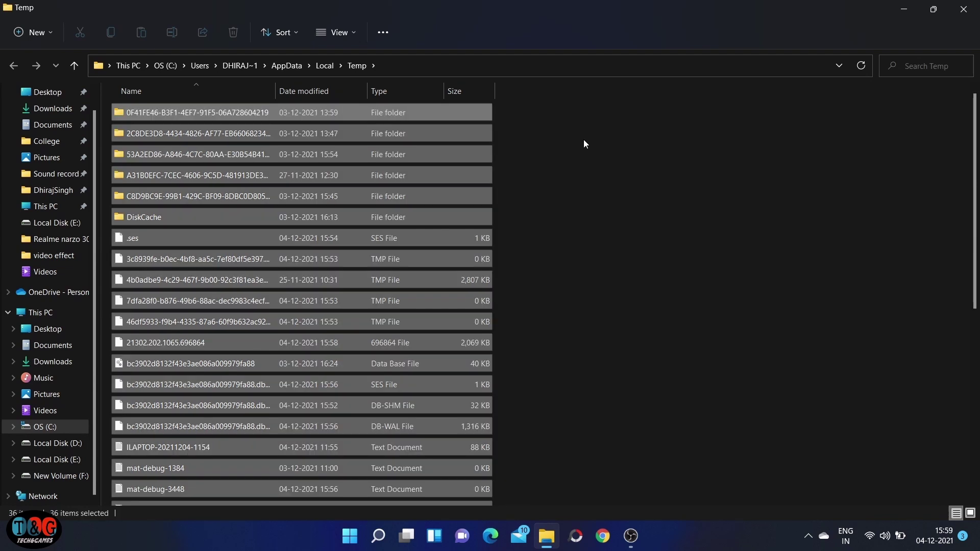
pyautogui.press('Delete')
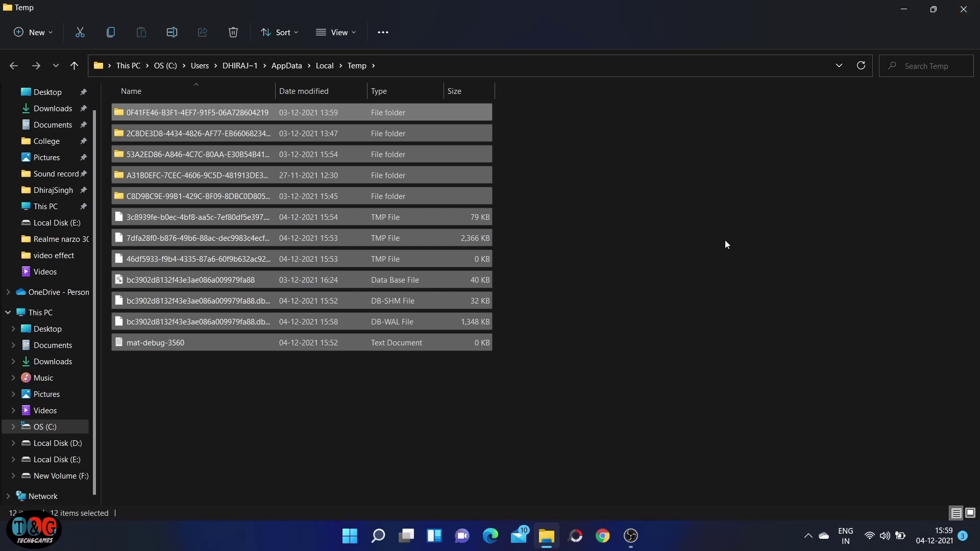
pyautogui.click(596, 336)
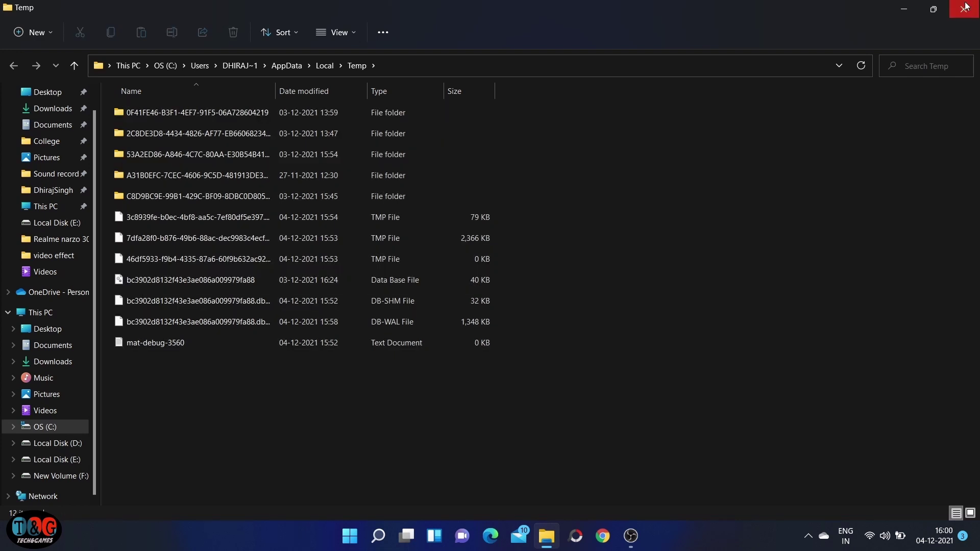
pyautogui.click(964, 5)
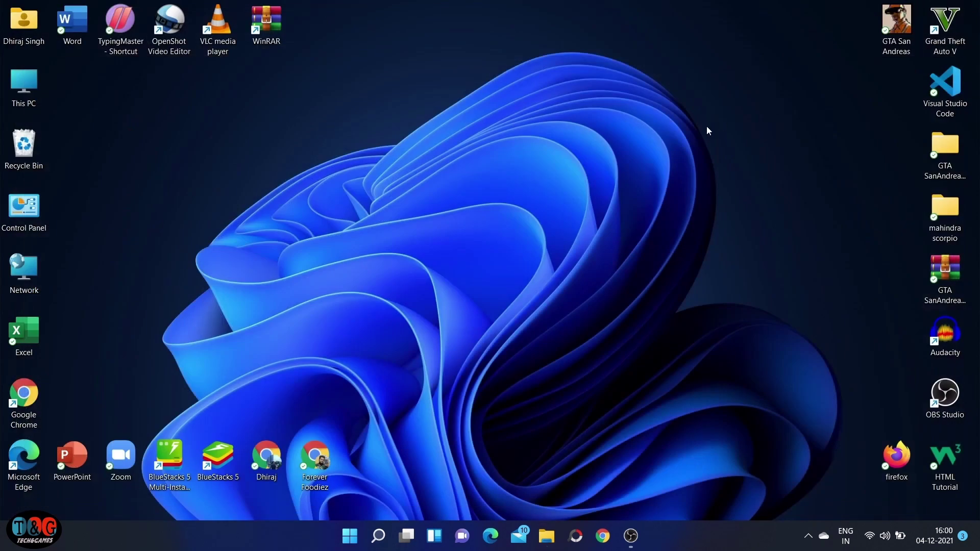
# Open the Windows Prefetch folder by running prefetch.
pyautogui.press('super+r')
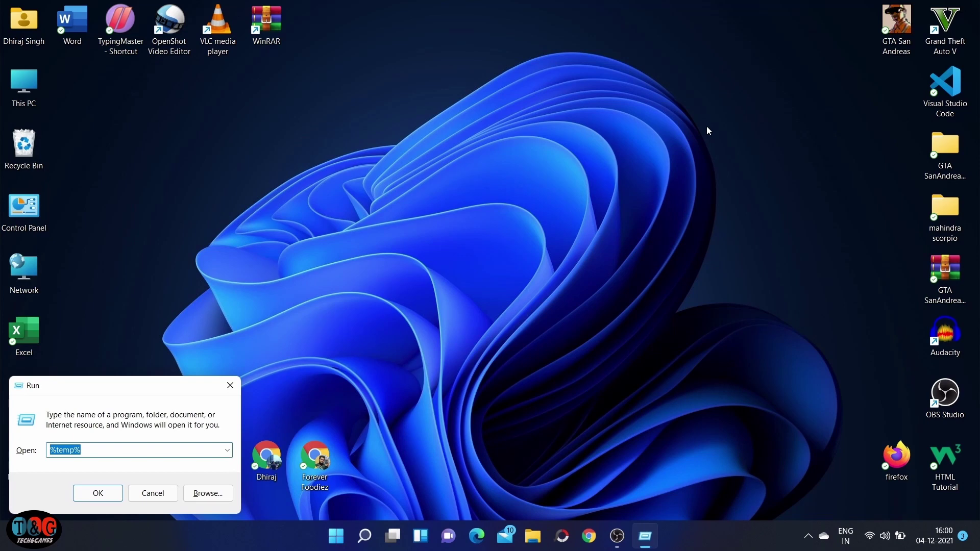
pyautogui.press('BackSpace')
pyautogui.write('prefetch')
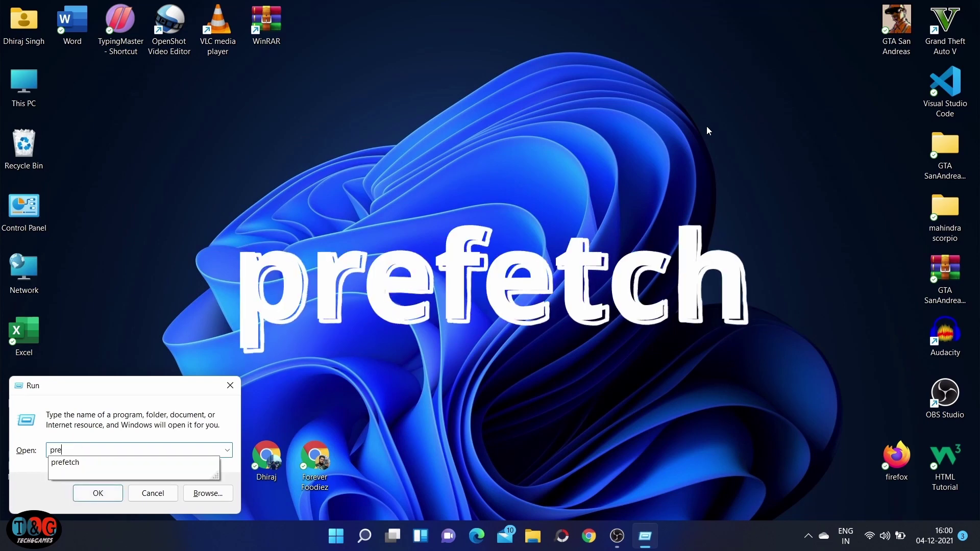
pyautogui.press('Return')
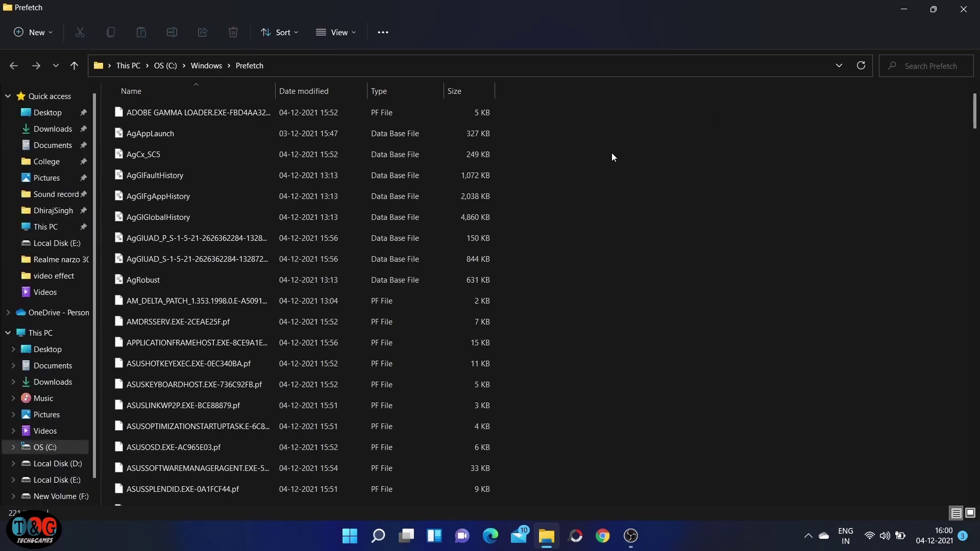
# Delete all deletable files in the Prefetch folder and close the window.
pyautogui.hotkey('ctrl', 'a')
pyautogui.press('Delete')
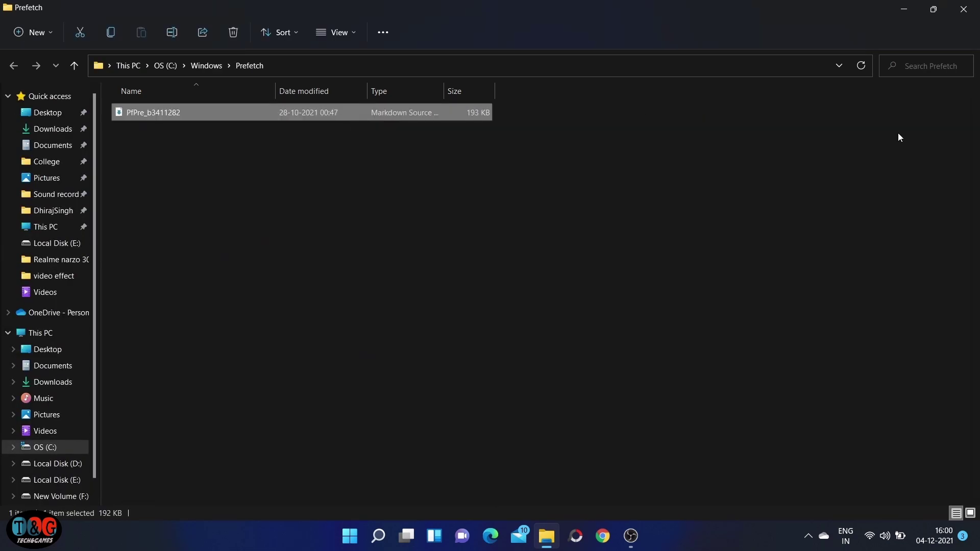
pyautogui.click(971, 15)
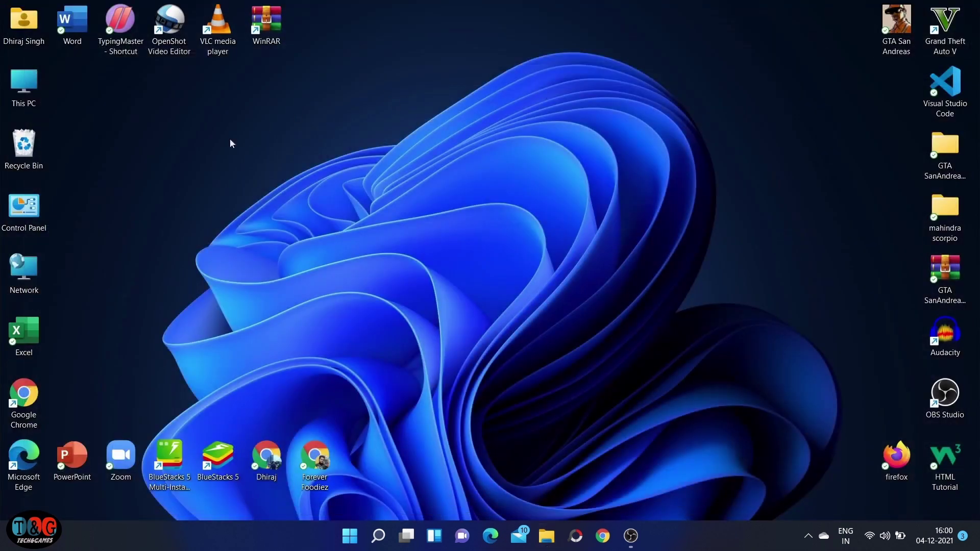
# Permanently delete all items in the Recycle Bin and close its window.
pyautogui.doubleClick(41, 151)
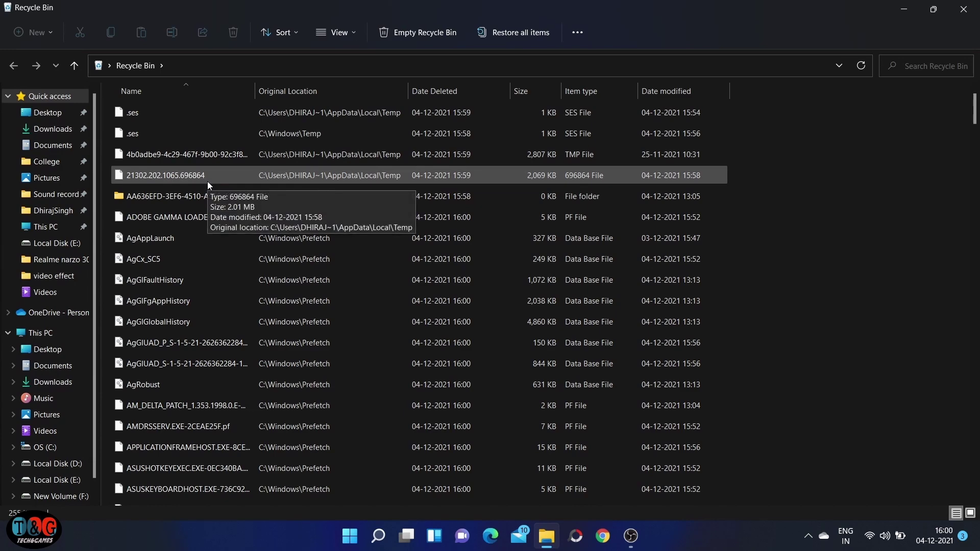
pyautogui.hotkey('ctrl', 'a')
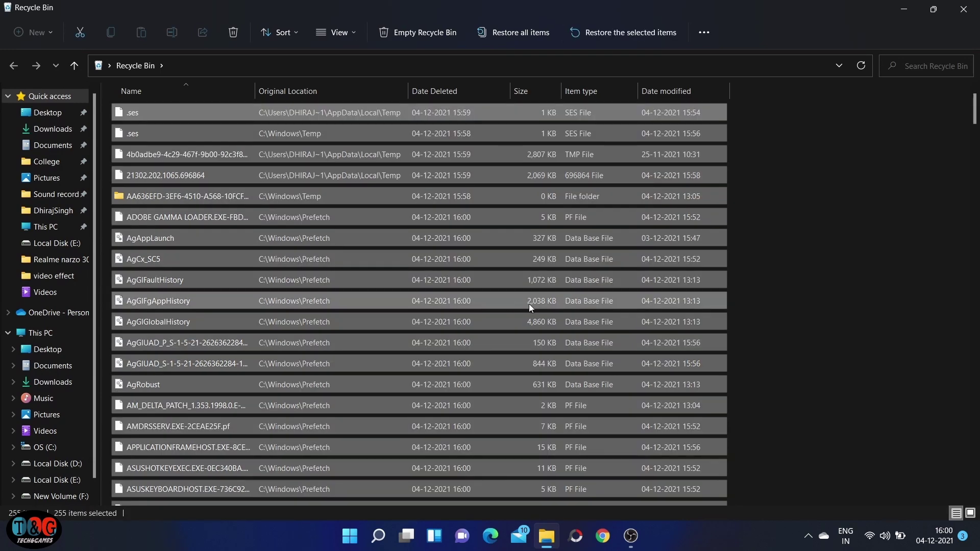
pyautogui.press('Delete')
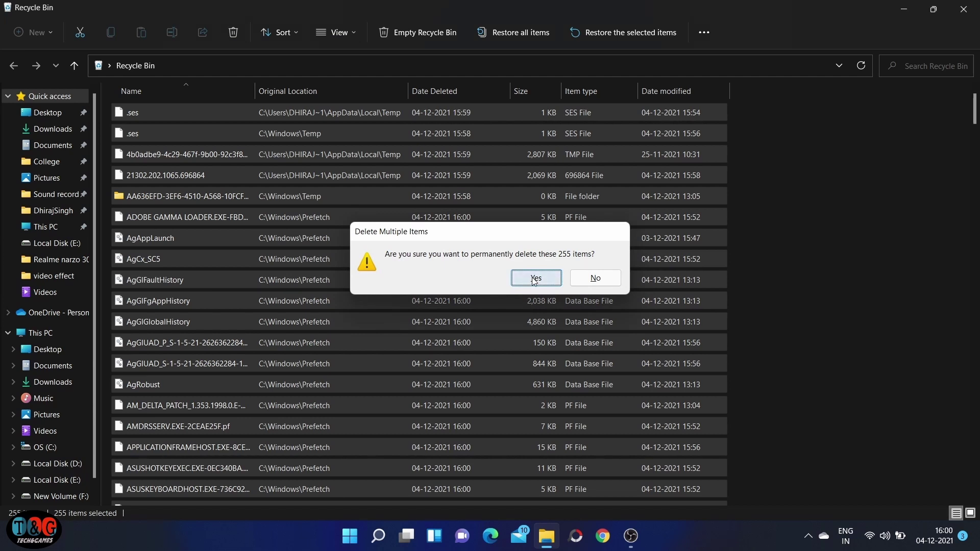
pyautogui.click(534, 279)
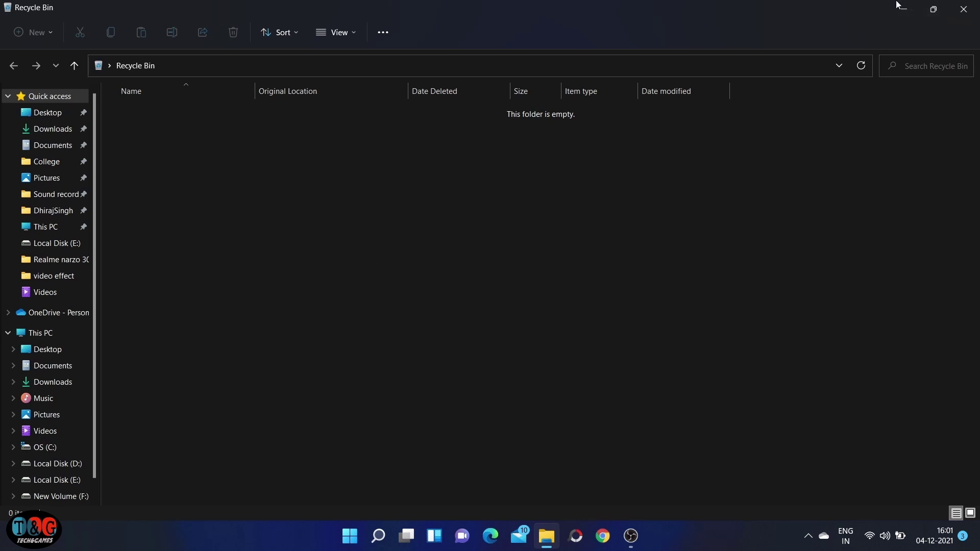
pyautogui.click(973, 7)
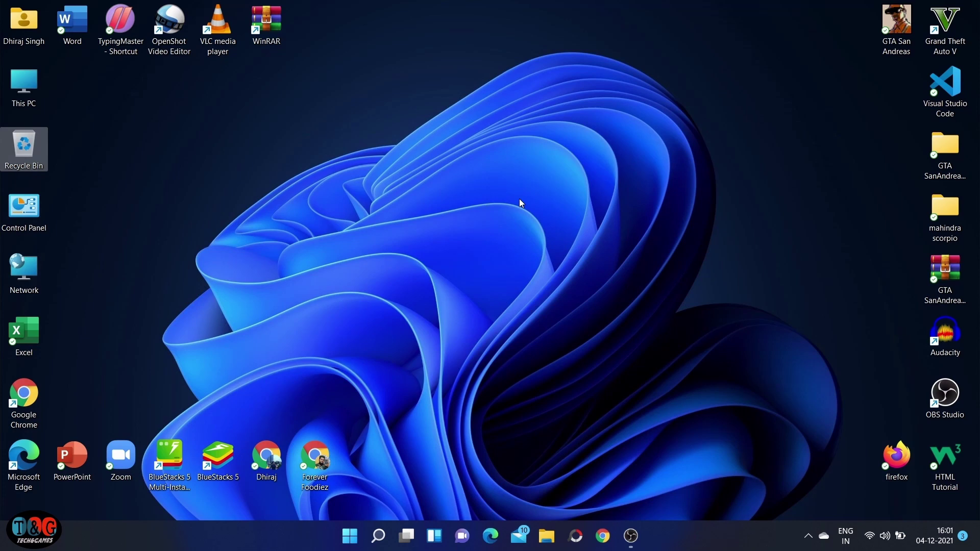
# Open the Temporary files page of the system storage settings in a maximized Settings window.
pyautogui.click(350, 536)
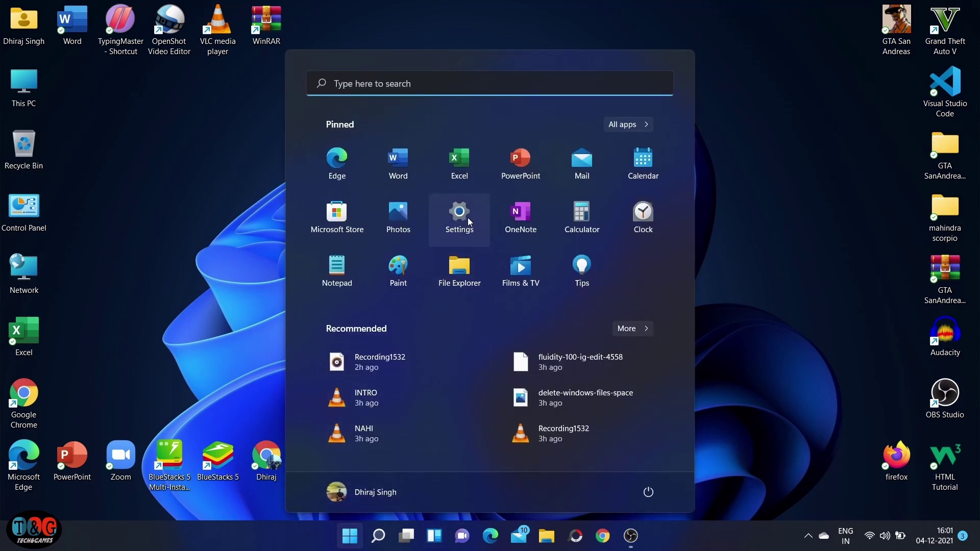
pyautogui.click(468, 220)
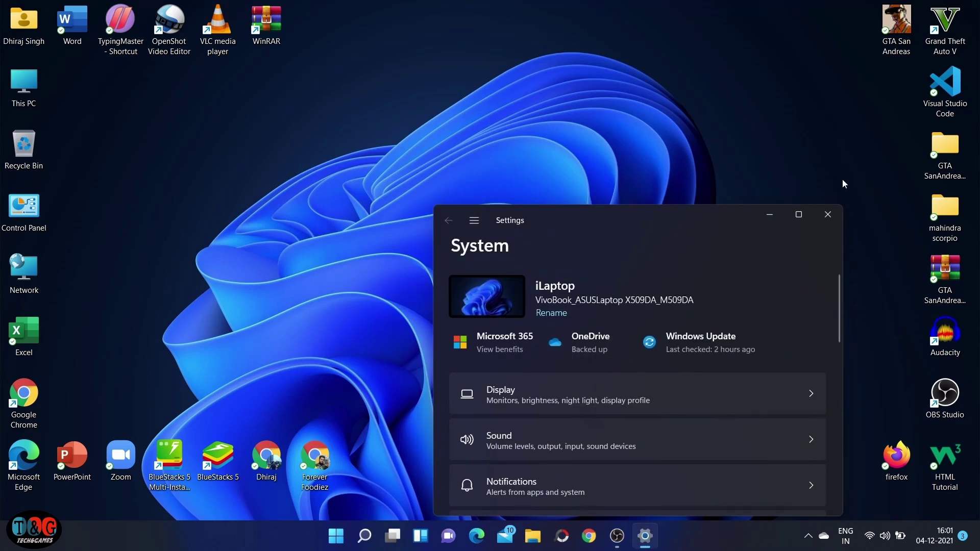
pyautogui.click(799, 215)
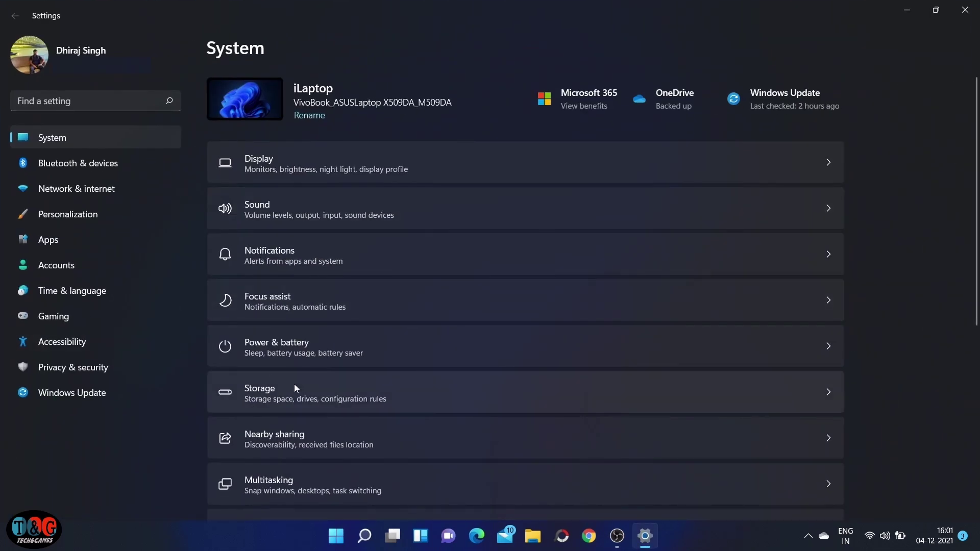
pyautogui.click(840, 382)
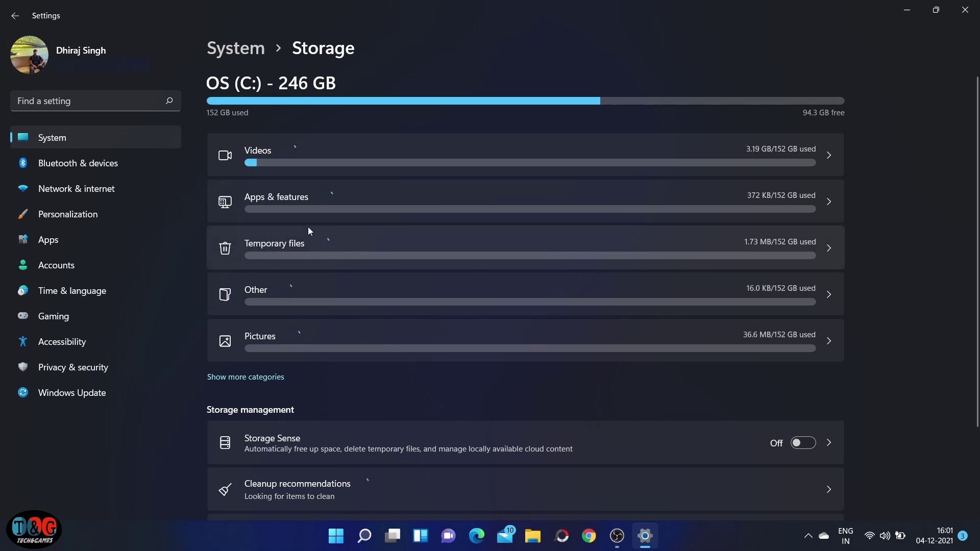
pyautogui.click(264, 256)
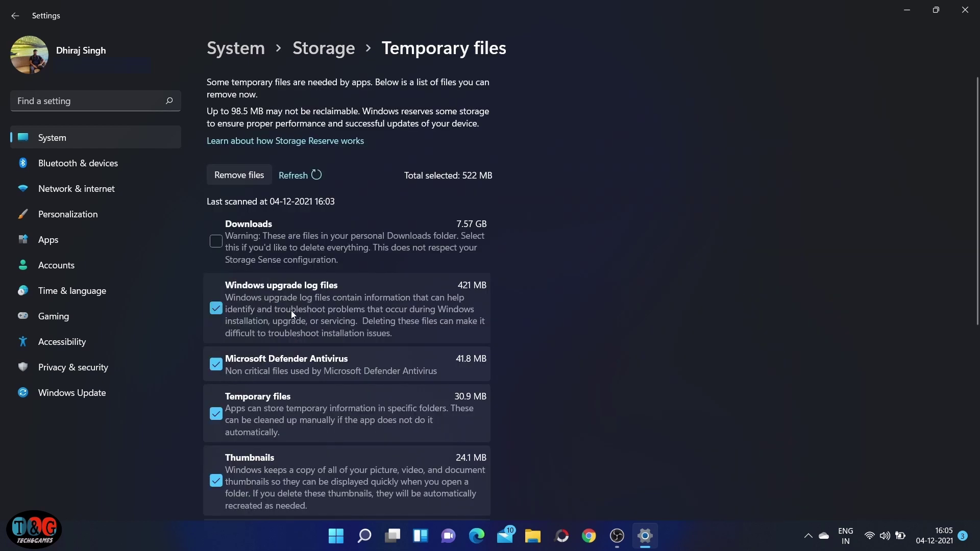
# Review the categories of removable temporary files and which of them are selected for removal.
pyautogui.scroll(-3, 317, 298)
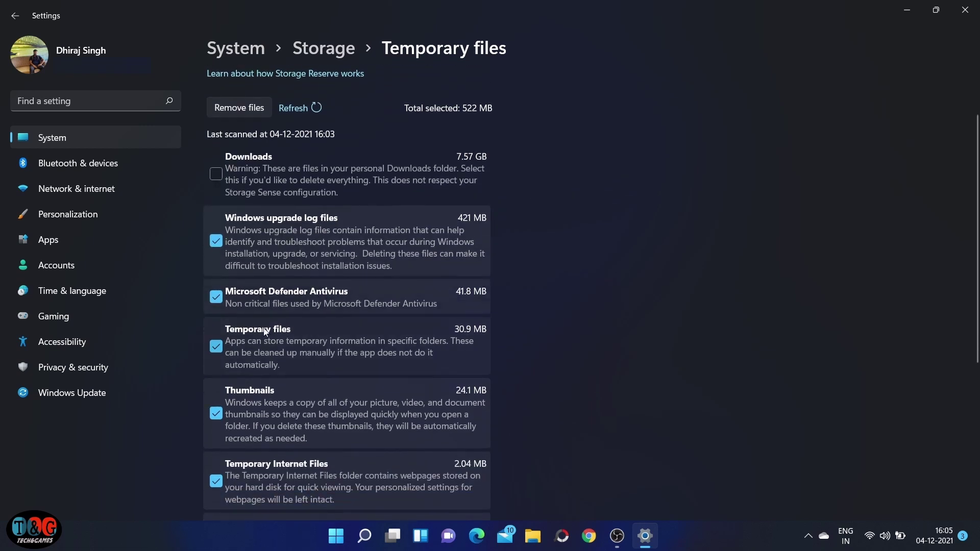
pyautogui.scroll(-3, 259, 404)
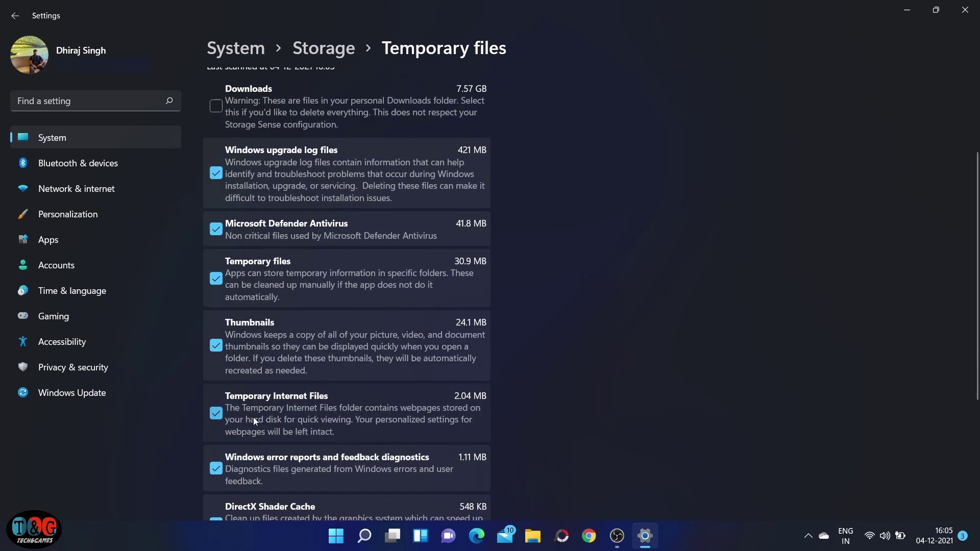
pyautogui.scroll(-3, 253, 417)
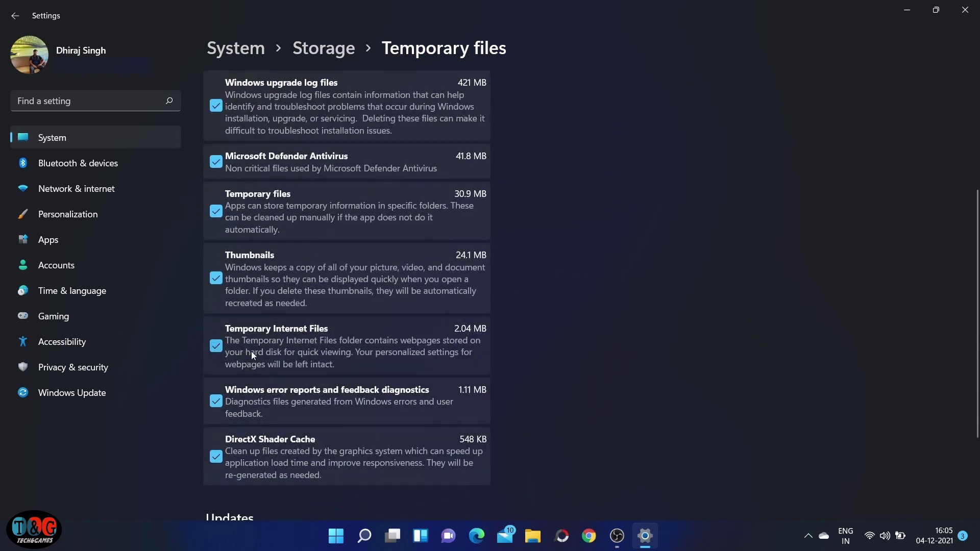
pyautogui.scroll(9, 255, 400)
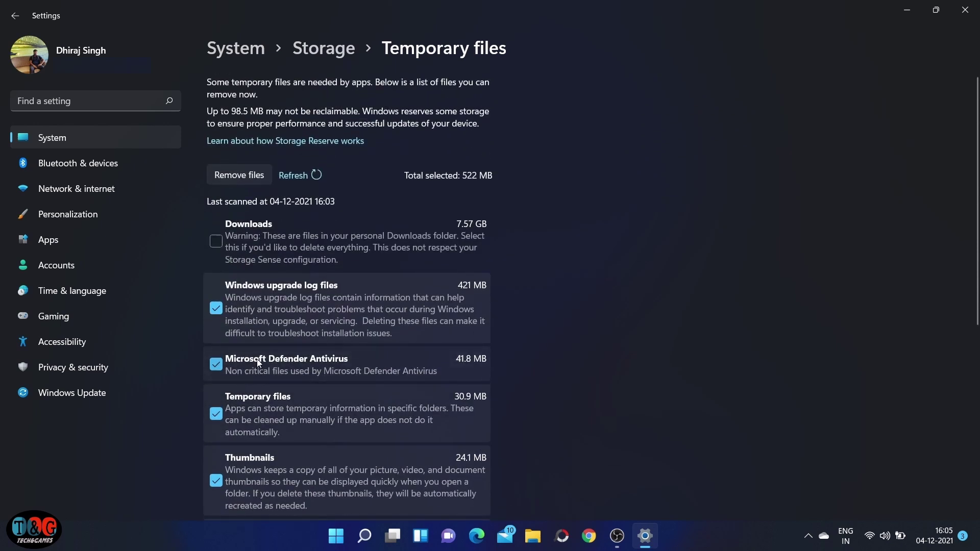
pyautogui.scroll(-6, 258, 354)
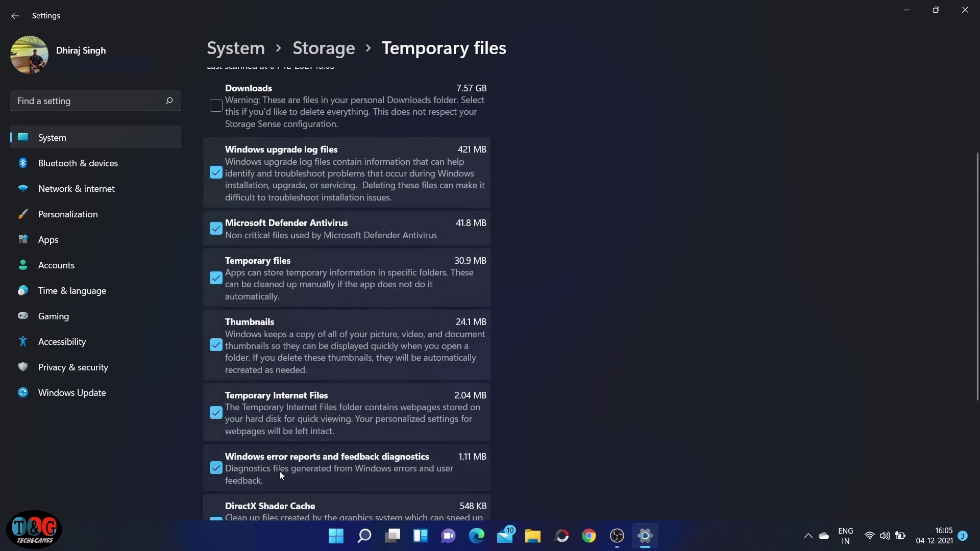
pyautogui.scroll(-6, 280, 470)
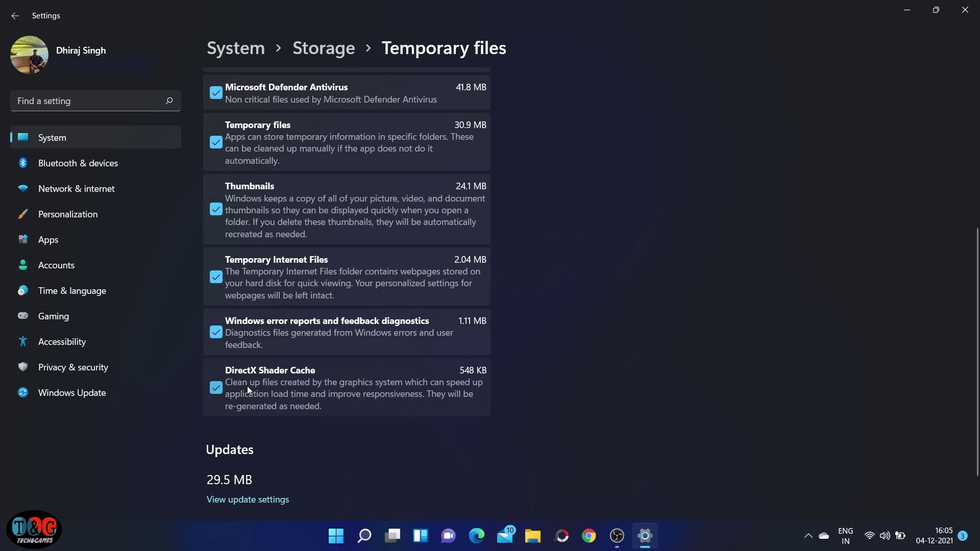
pyautogui.scroll(9, 260, 381)
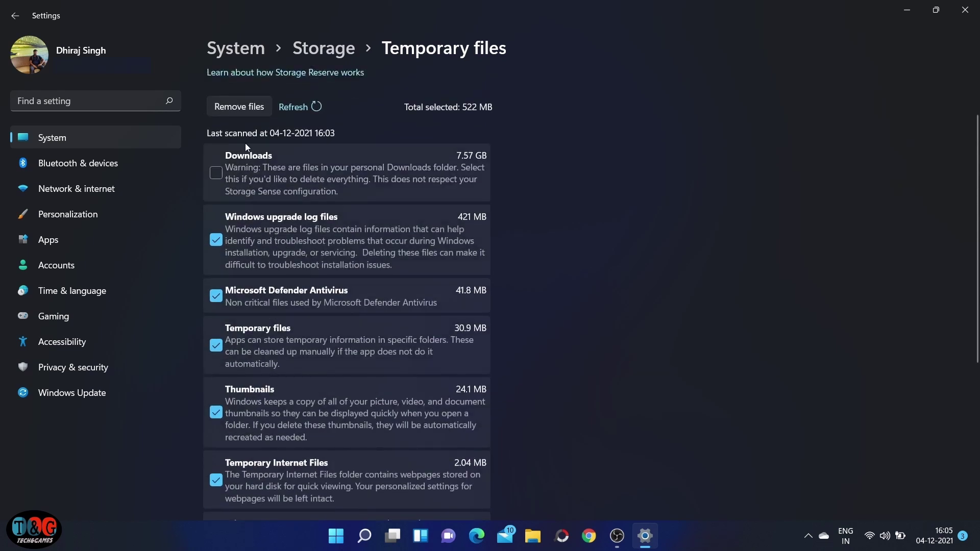
# Start removing the selected temporary files, but cancel at the permanent deletion confirmation.
pyautogui.click(249, 107)
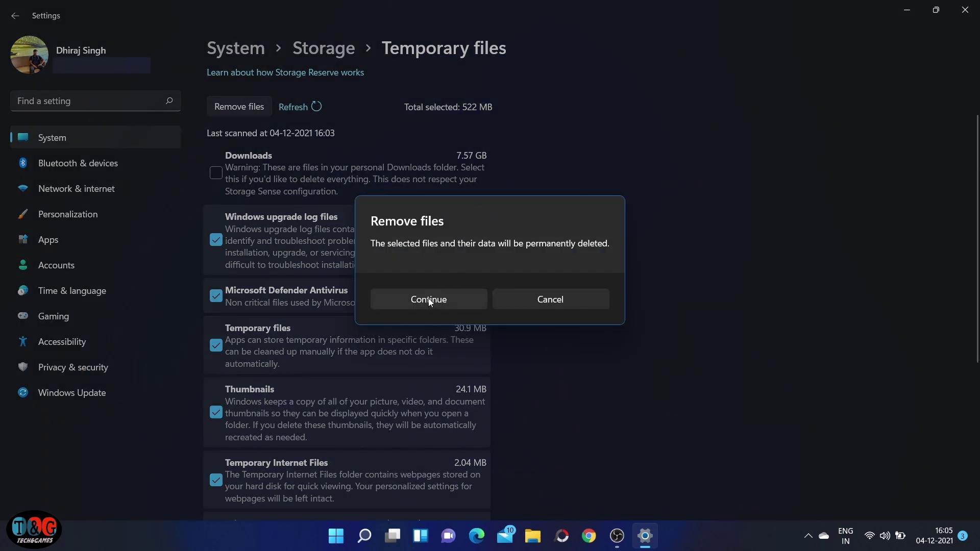
pyautogui.click(518, 296)
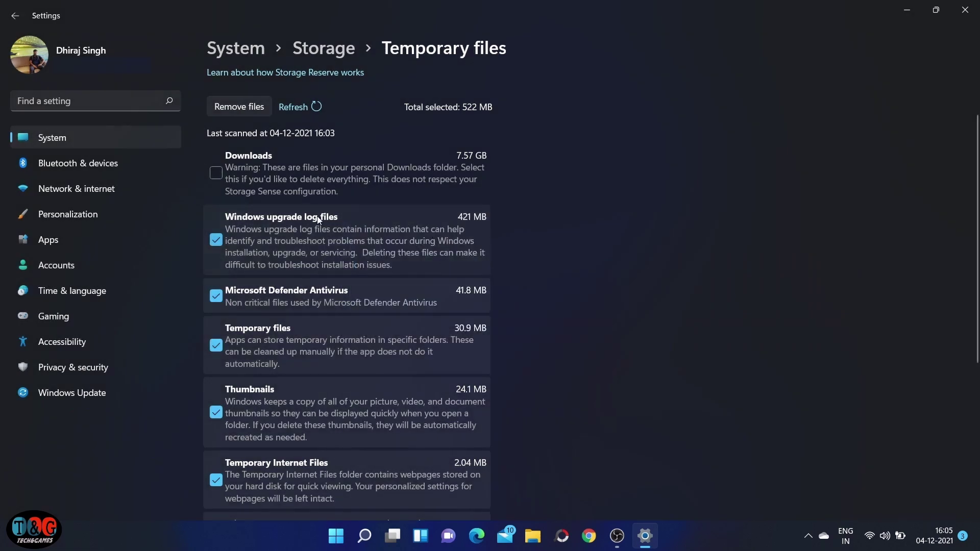
# Remove the selected temporary files and confirm their permanent deletion.
pyautogui.scroll(2, 318, 219)
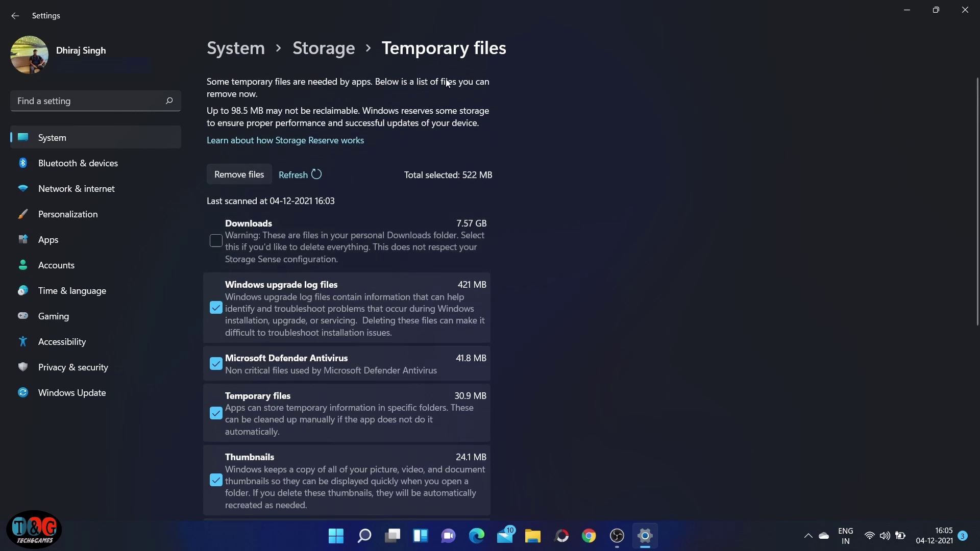
pyautogui.click(240, 173)
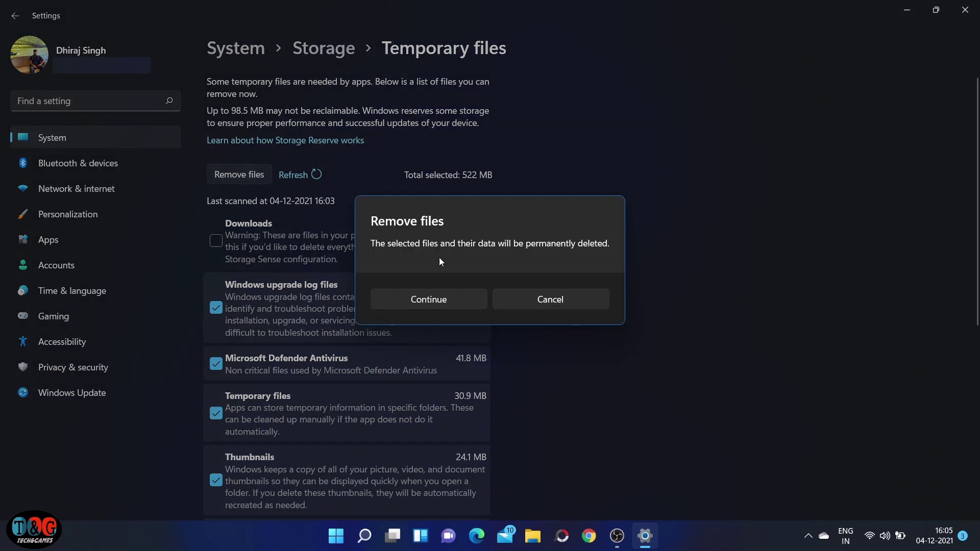
pyautogui.click(422, 305)
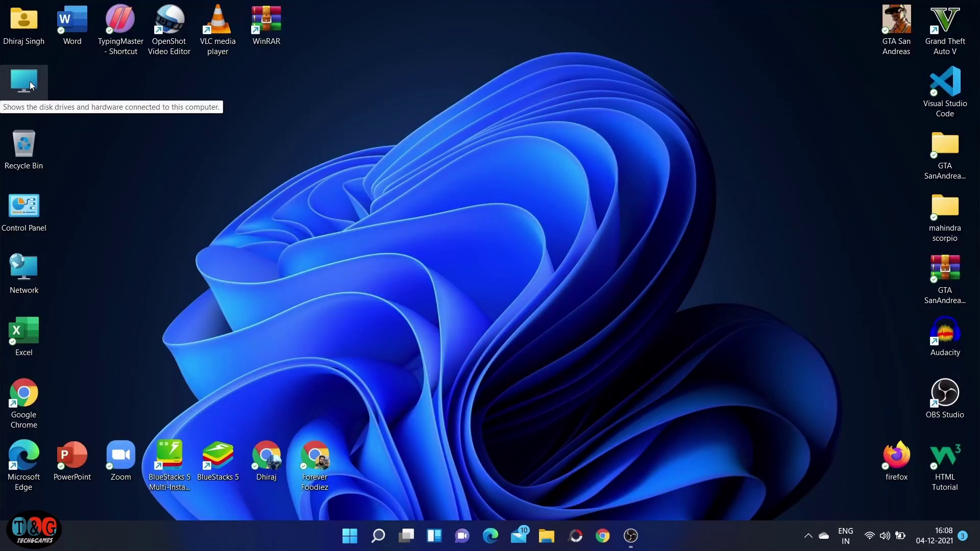
# Open the properties of the OS (C:) drive from This PC and start Disk Cleanup for it.
pyautogui.doubleClick(30, 86)
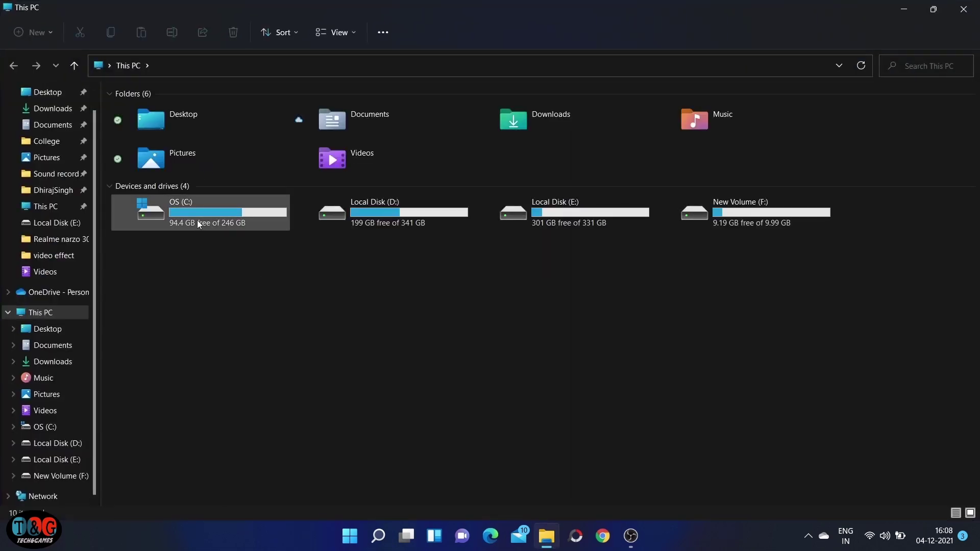
pyautogui.click(195, 221)
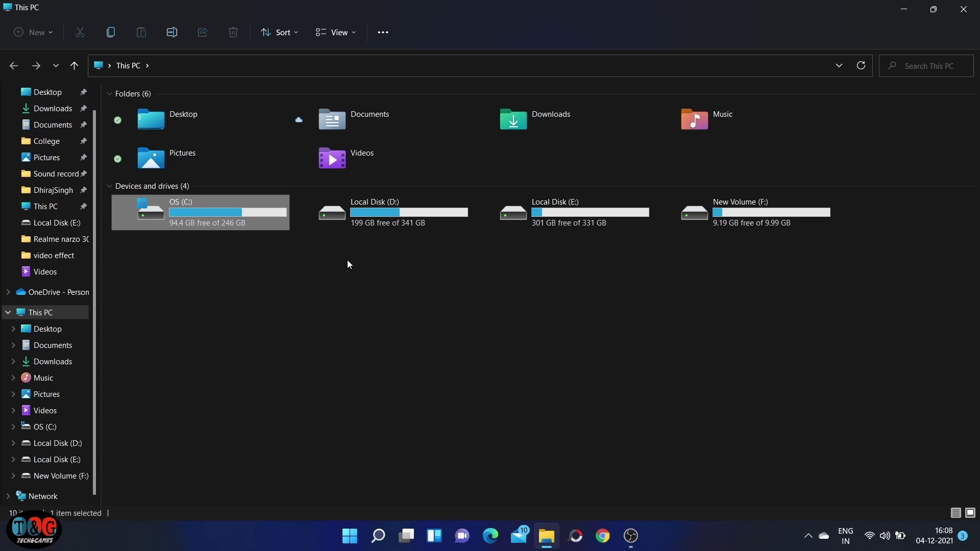
pyautogui.rightClick(168, 227)
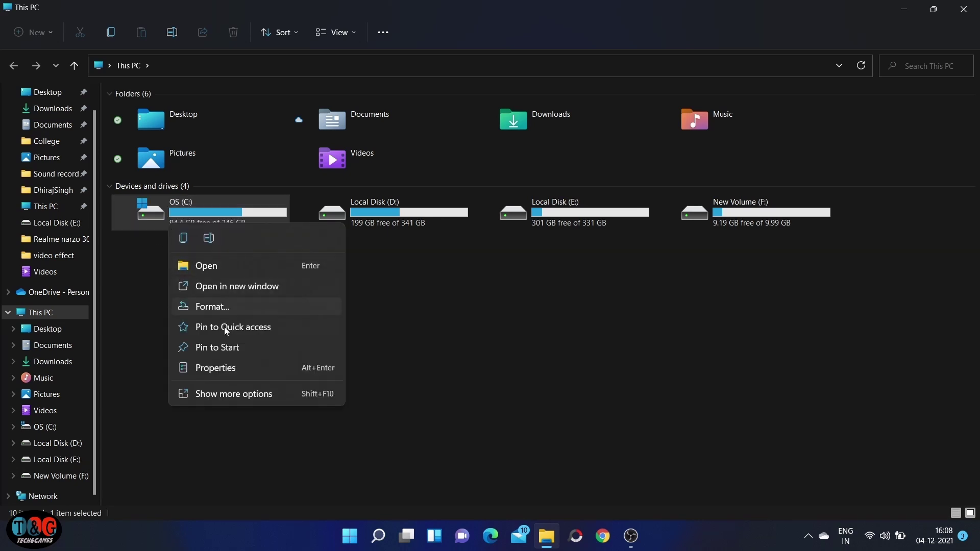
pyautogui.click(227, 372)
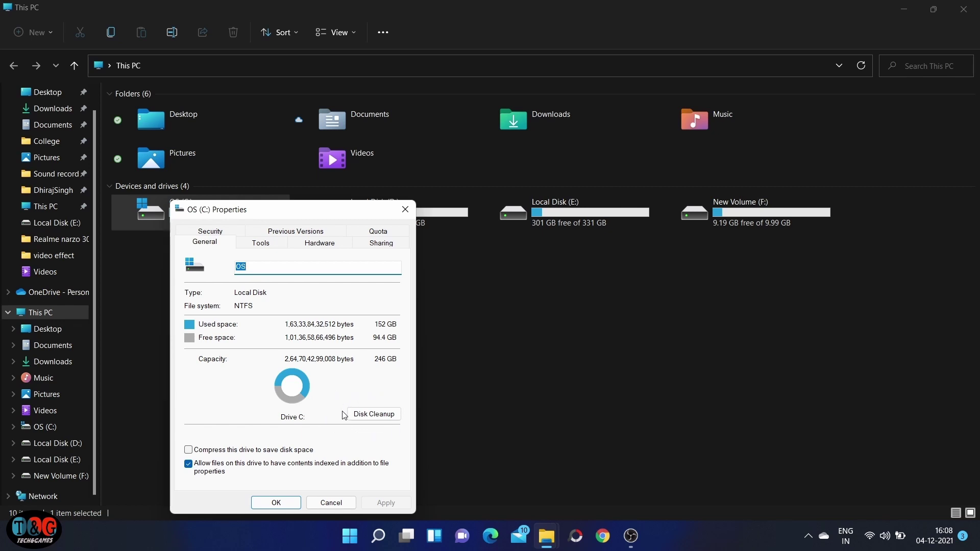
pyautogui.click(370, 415)
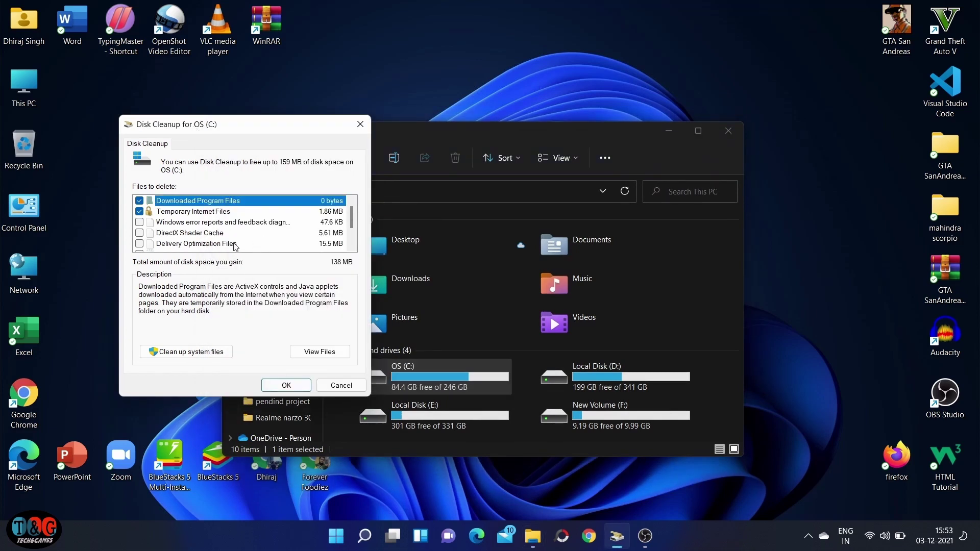
# Include Temporary files, Recycle Bin, Delivery Optimization Files, DirectX Shader Cache and Windows error reports in the C: cleanup, and delete all selected categories.
pyautogui.scroll(-1, 151, 243)
pyautogui.click(139, 232)
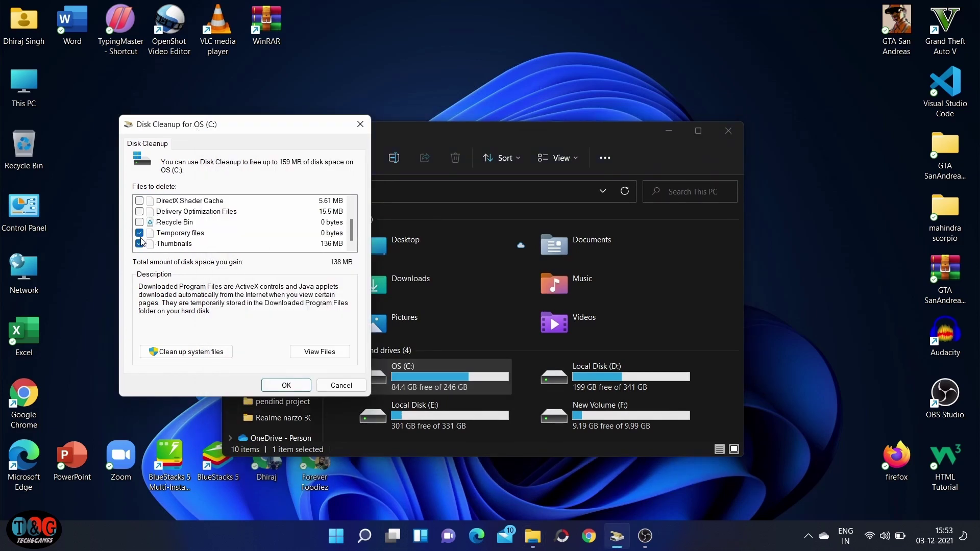
pyautogui.click(139, 222)
pyautogui.click(140, 212)
pyautogui.click(140, 200)
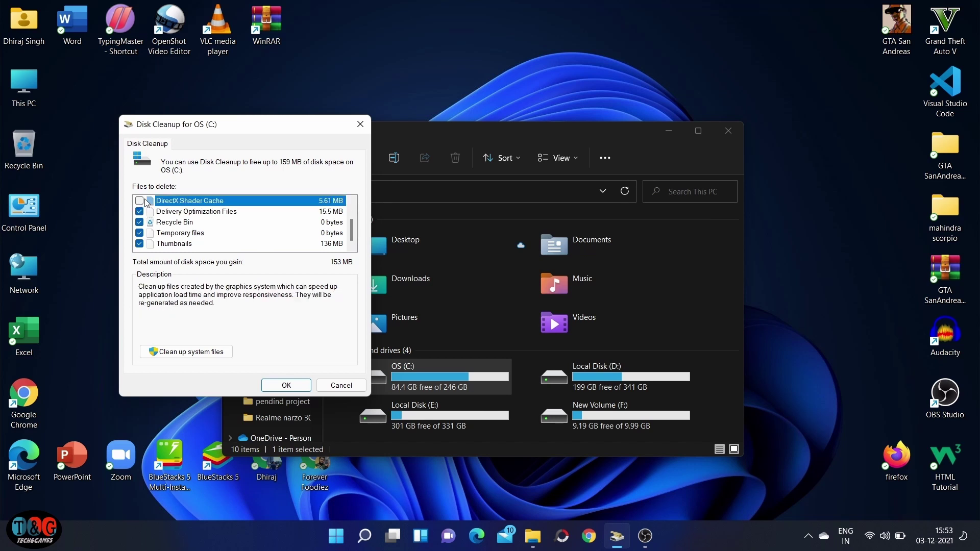
pyautogui.scroll(1, 143, 220)
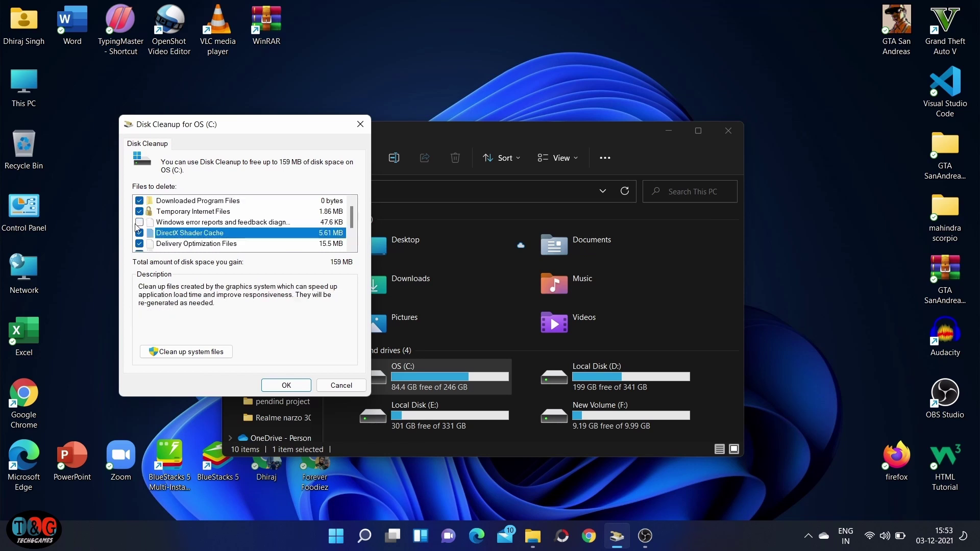
pyautogui.click(140, 222)
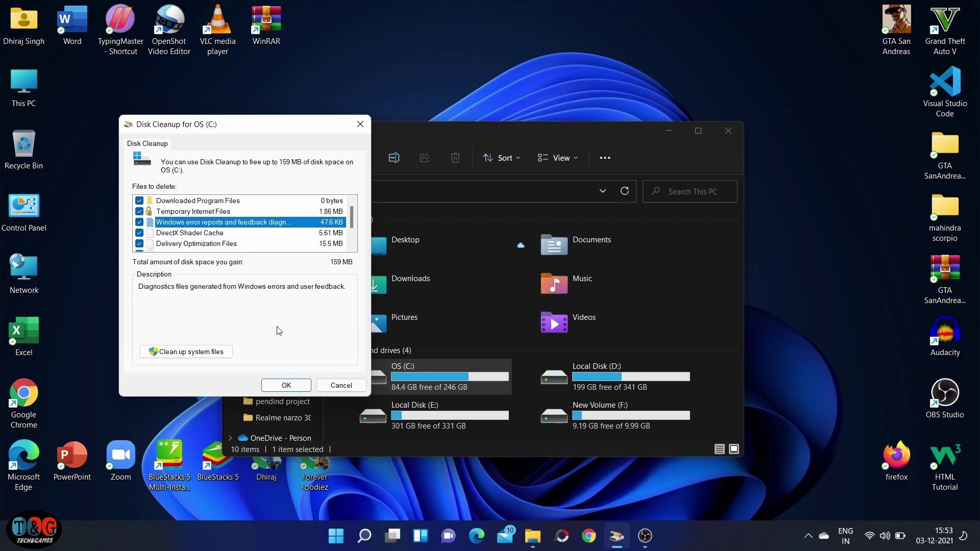
pyautogui.click(276, 386)
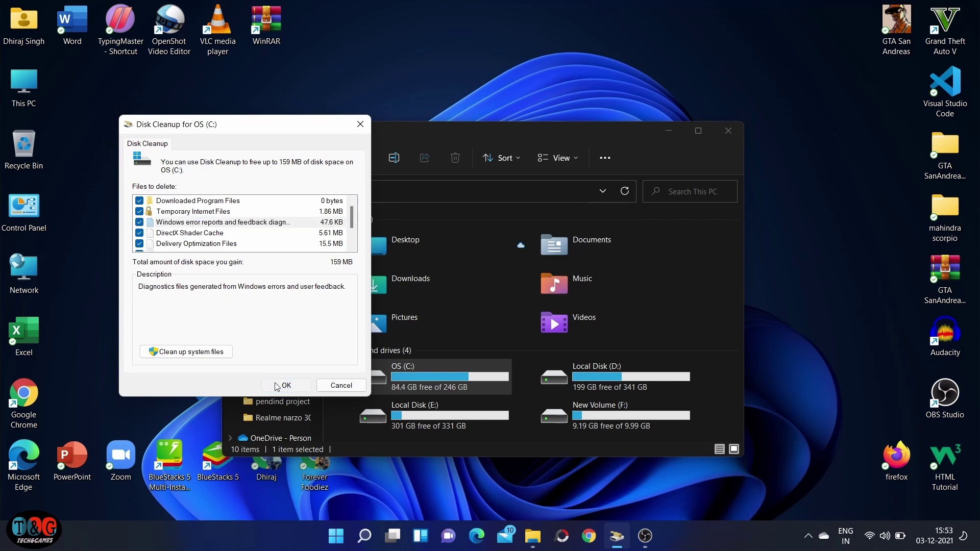
pyautogui.click(520, 280)
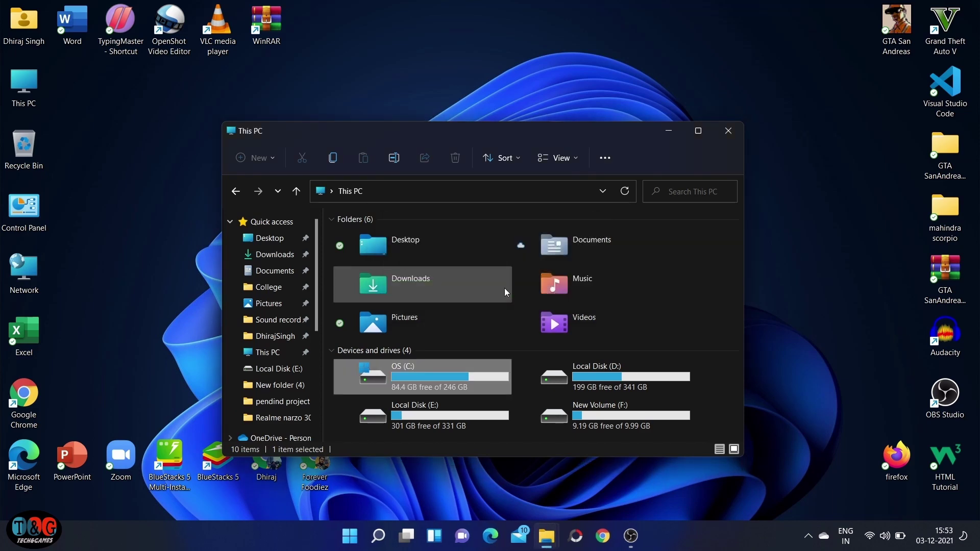
# Run Disk Cleanup for OS (C:) again from a maximized This PC window, review the remaining deletable files, and close the dialogs.
pyautogui.click(695, 131)
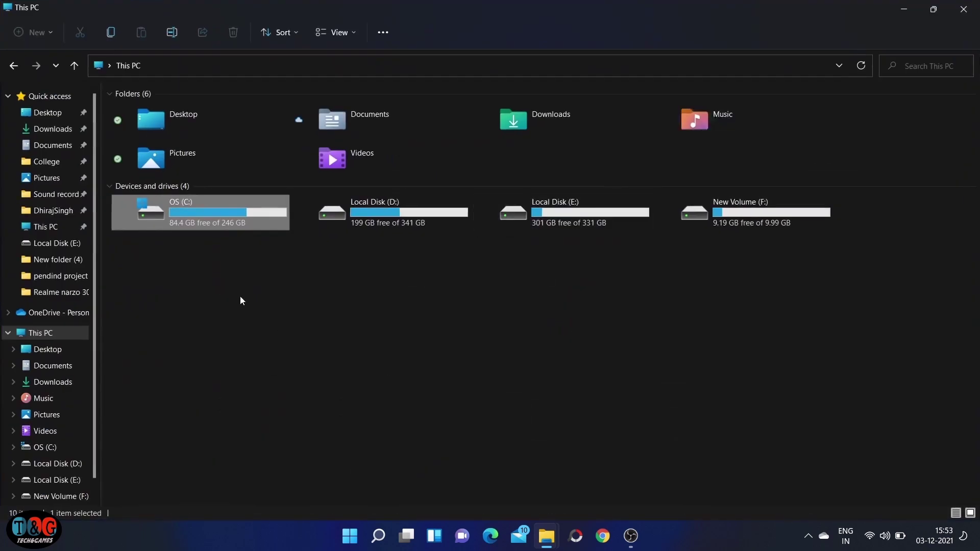
pyautogui.rightClick(267, 228)
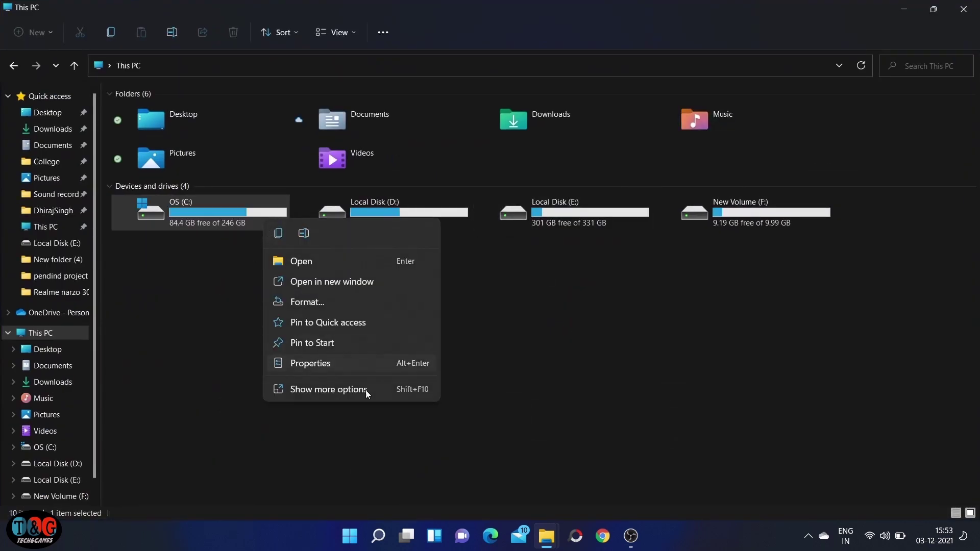
pyautogui.click(367, 364)
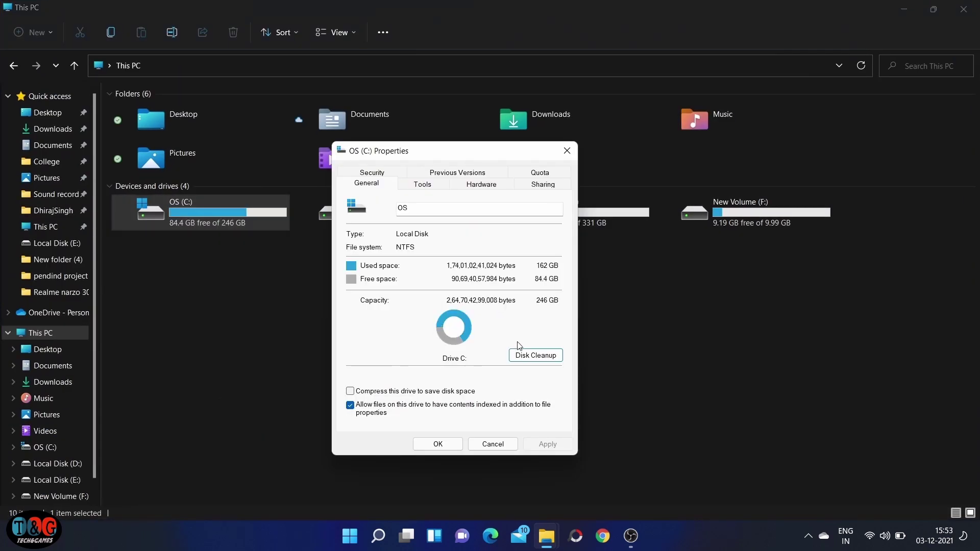
pyautogui.click(550, 361)
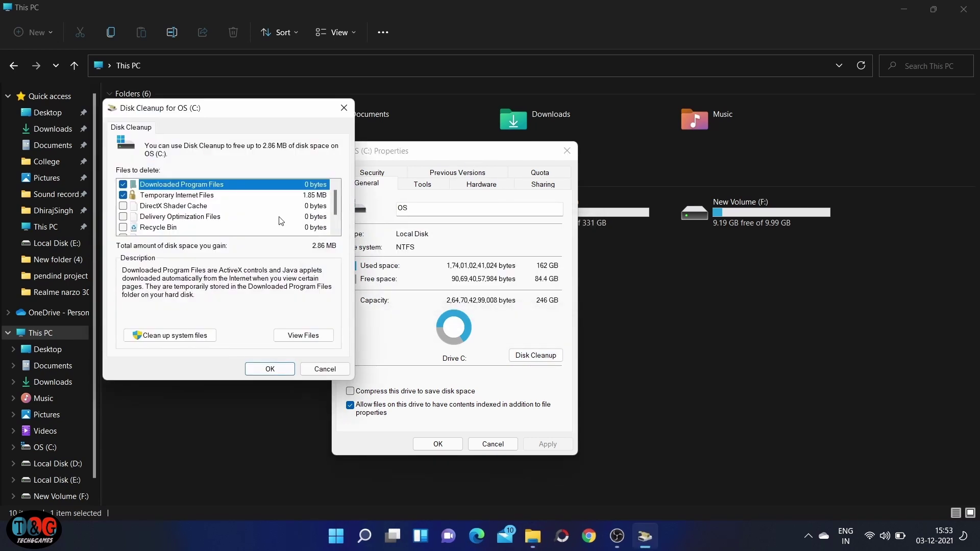
pyautogui.scroll(-1, 226, 230)
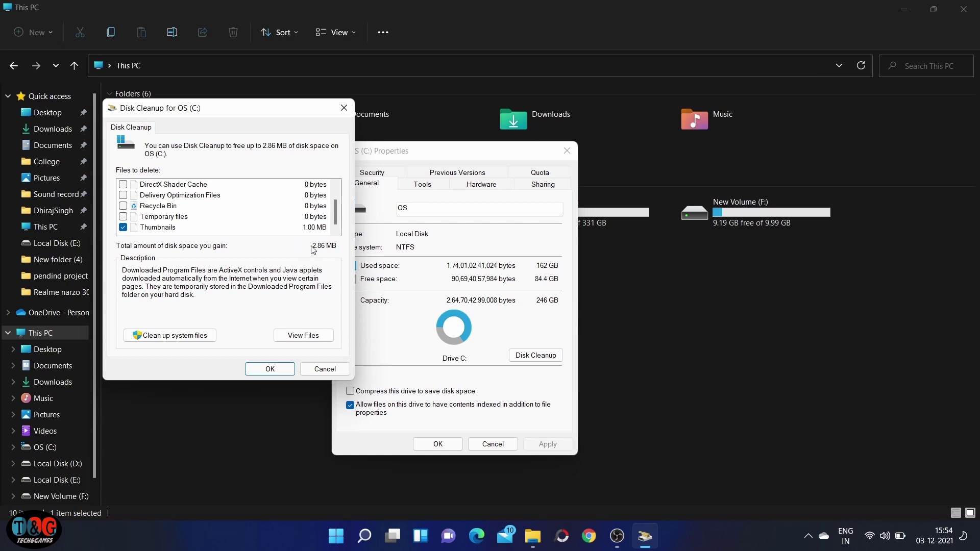
pyautogui.scroll(1, 288, 217)
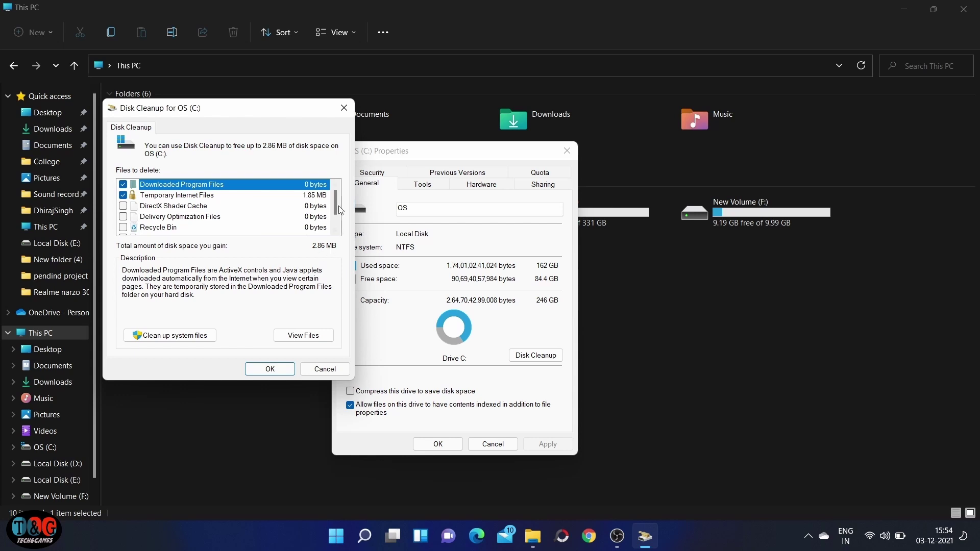
pyautogui.click(344, 108)
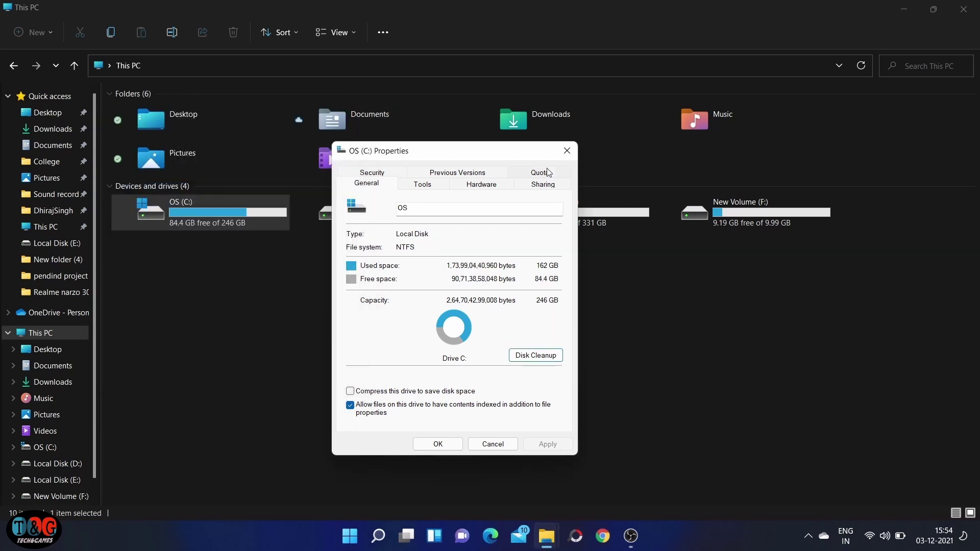
pyautogui.click(567, 151)
pyautogui.click(349, 223)
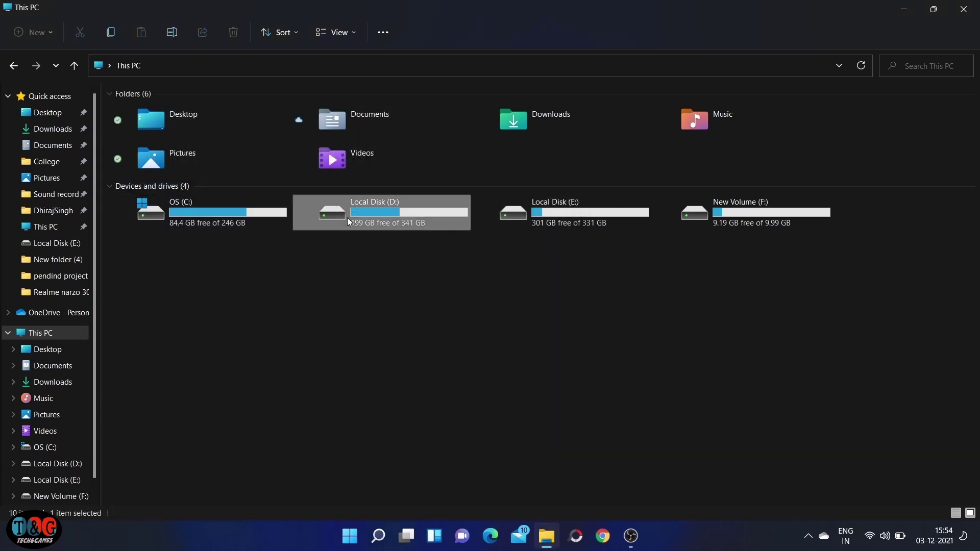
pyautogui.rightClick(349, 223)
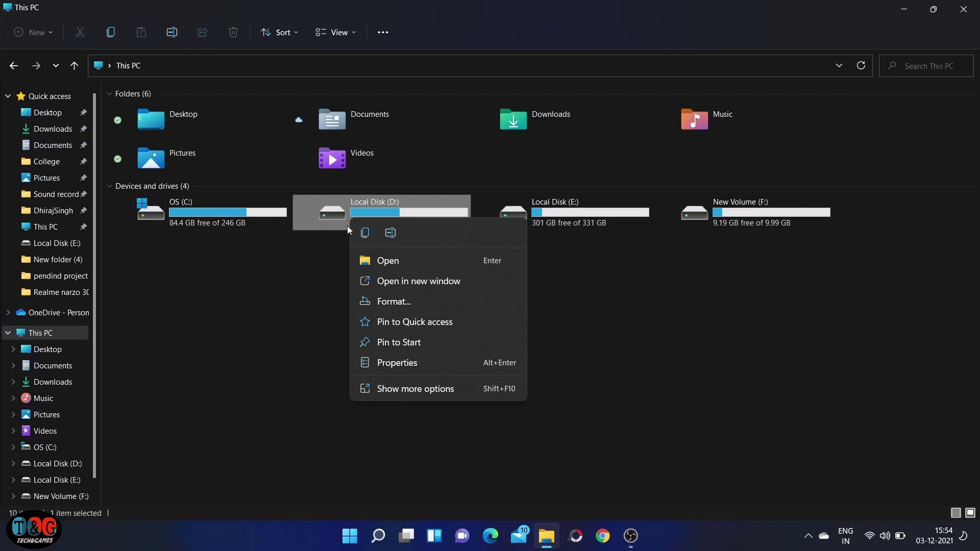
pyautogui.click(380, 361)
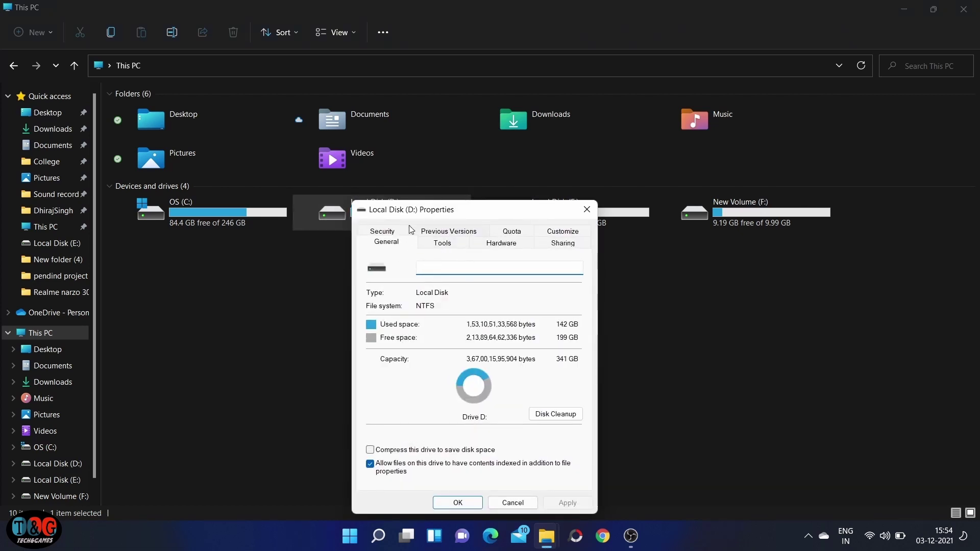
pyautogui.click(587, 209)
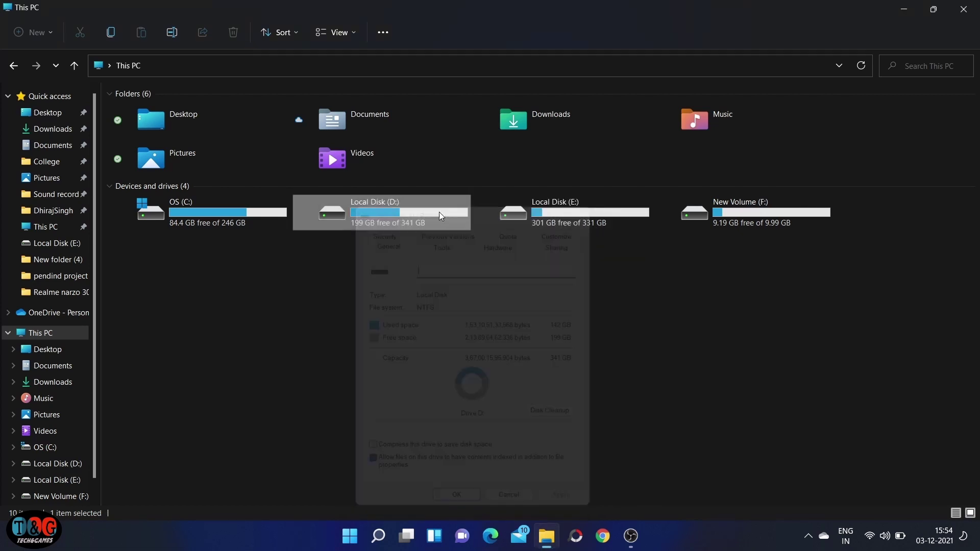
# Check which files Disk Cleanup offers to delete on Local Disk (D:), and close its dialogs.
pyautogui.rightClick(417, 212)
pyautogui.click(461, 358)
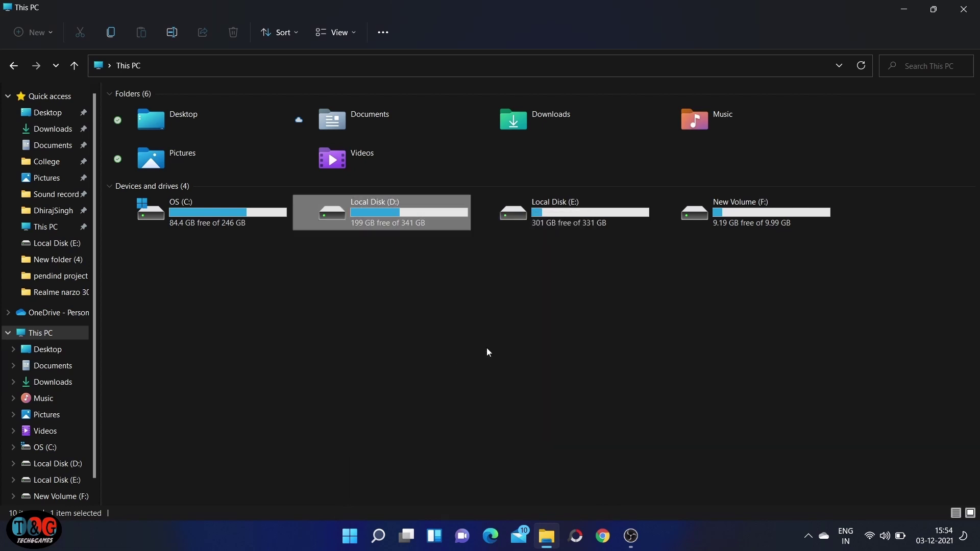
pyautogui.click(643, 414)
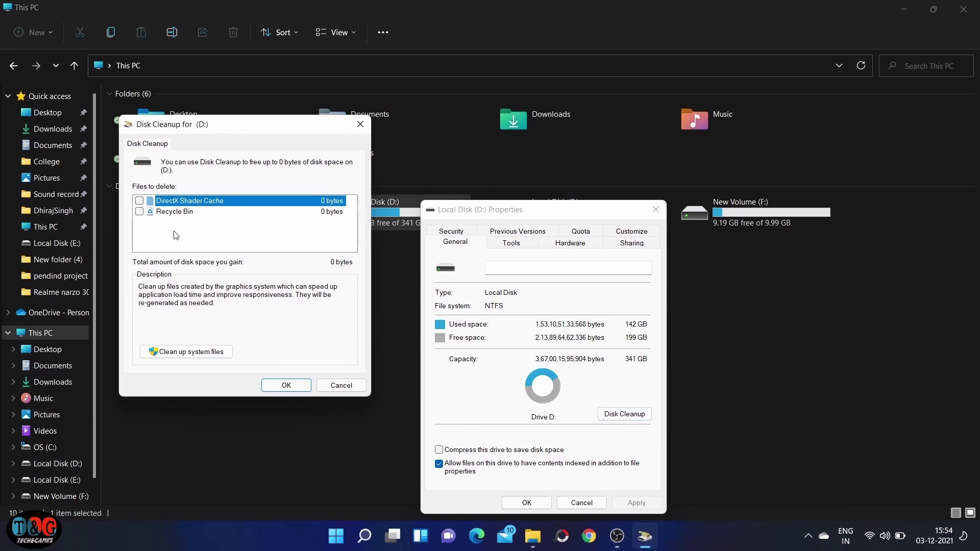
pyautogui.click(360, 124)
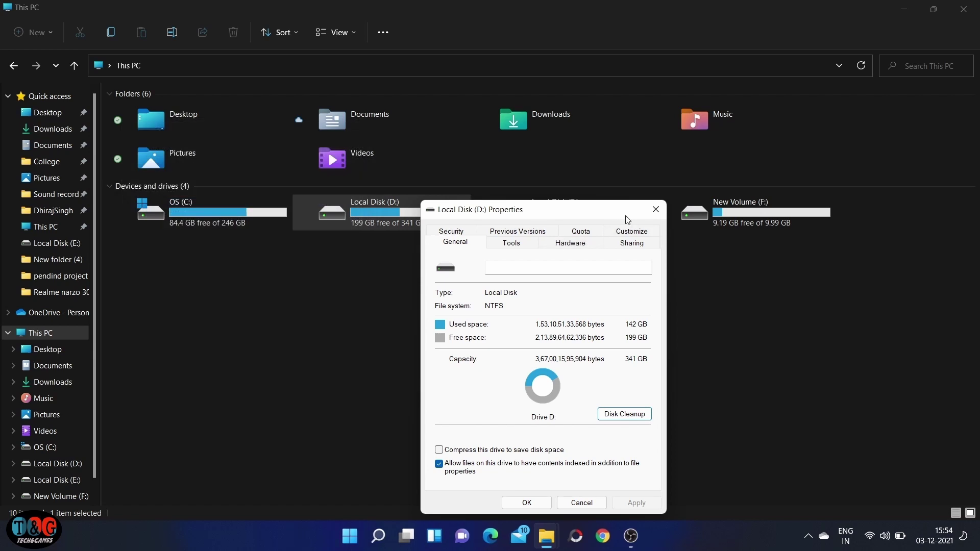
pyautogui.click(656, 210)
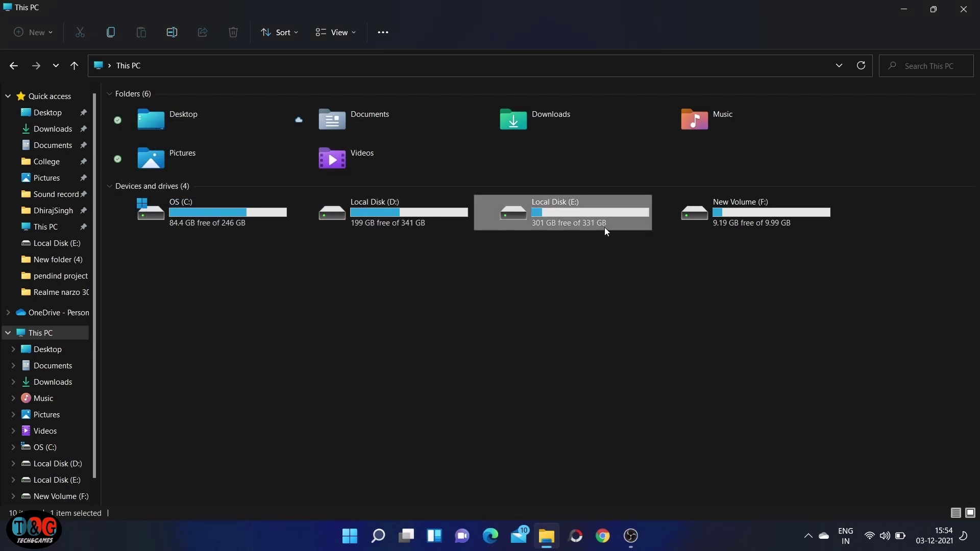
# Check which files Disk Cleanup offers to delete on Local Disk (E:), and close the cleanup dialog.
pyautogui.rightClick(606, 231)
pyautogui.click(625, 373)
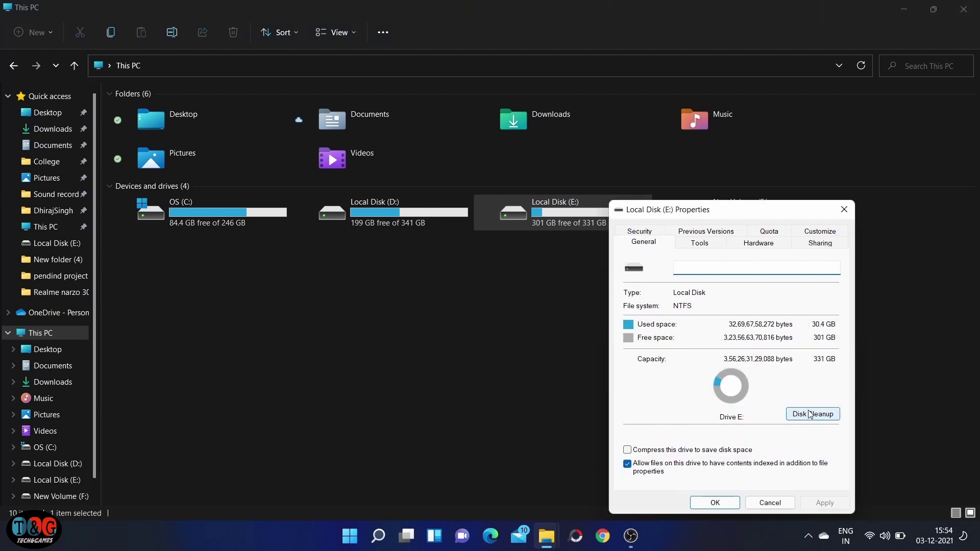
pyautogui.click(810, 415)
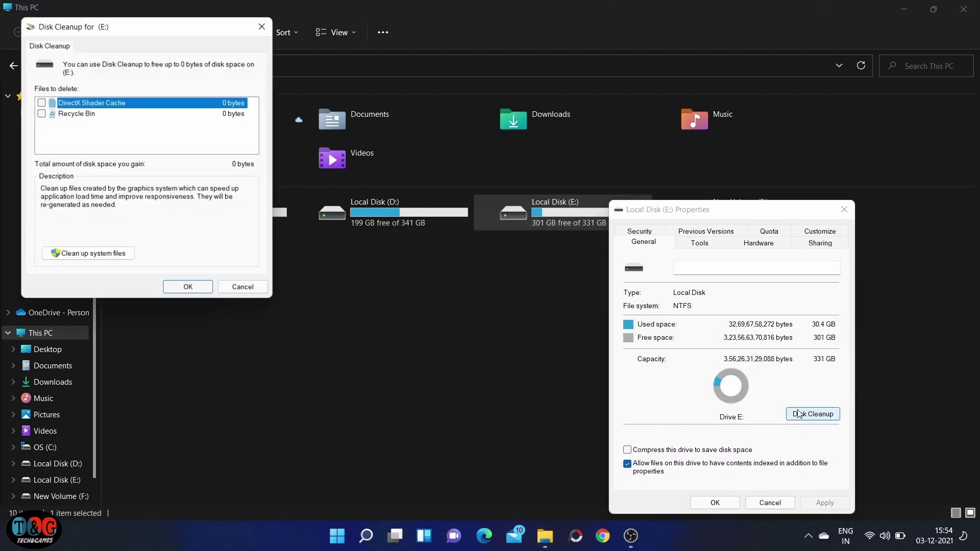
pyautogui.click(262, 26)
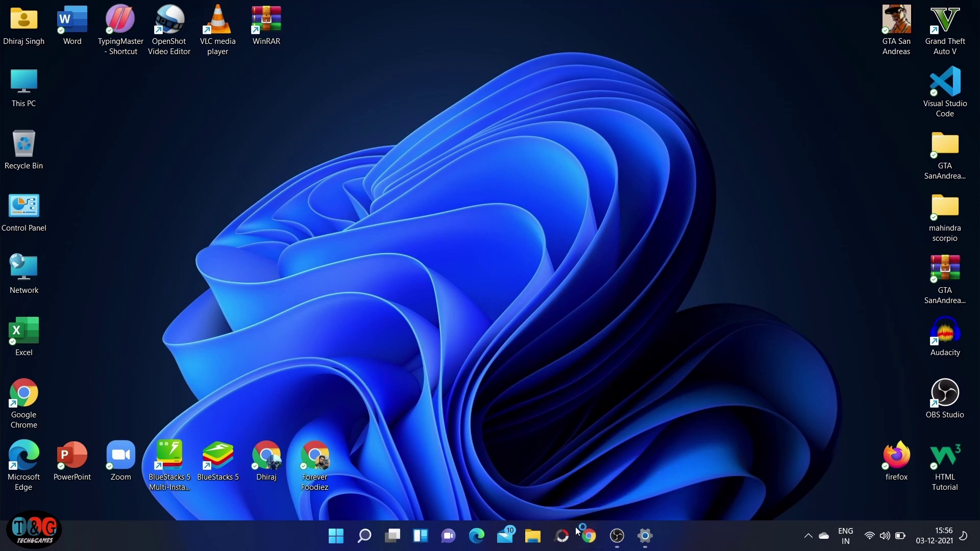
# Switch to Google Chrome and open its Clear browsing data dialog.
pyautogui.click(589, 536)
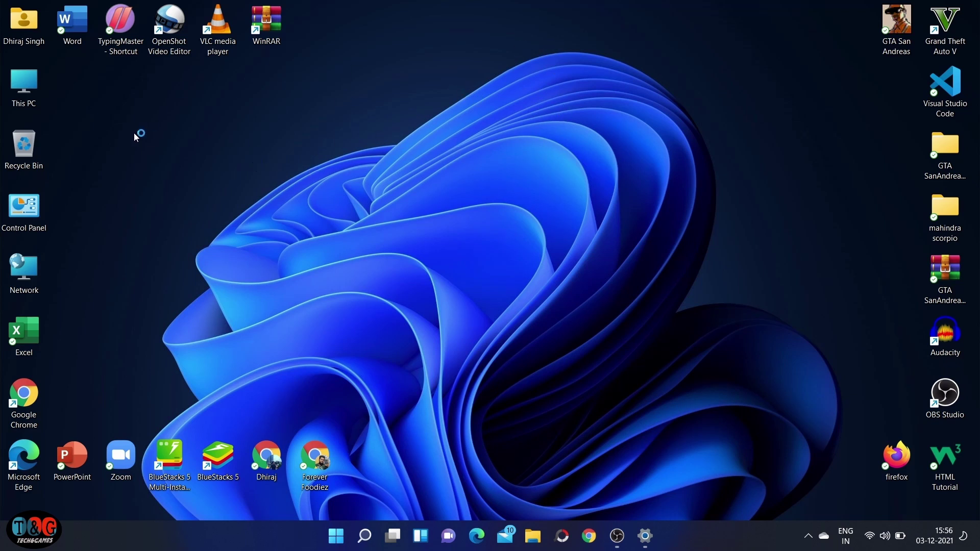
pyautogui.click(591, 536)
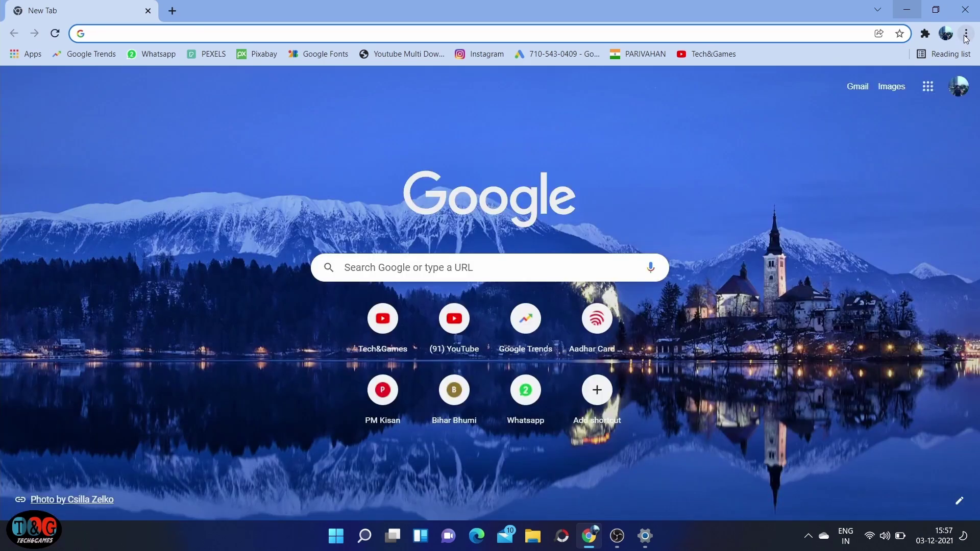
pyautogui.click(965, 36)
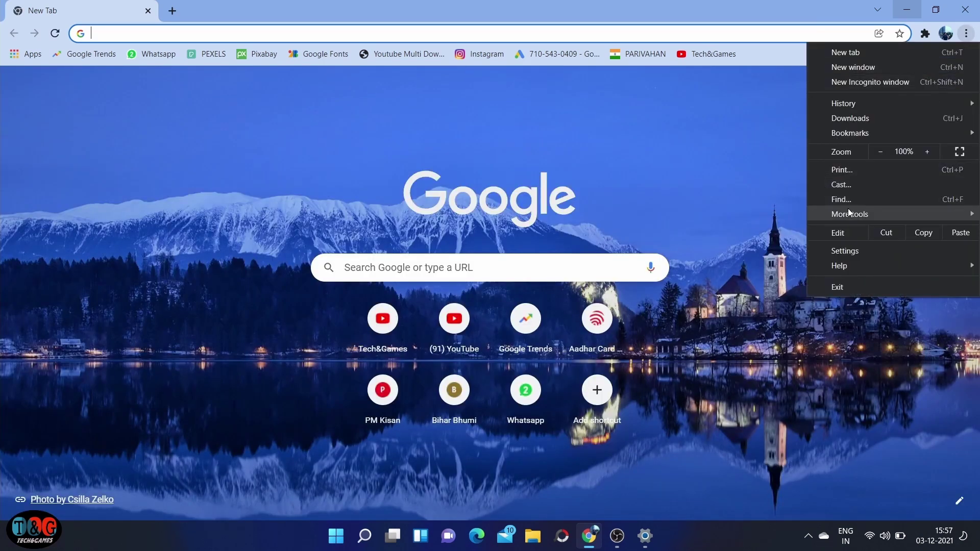
pyautogui.moveTo(849, 213)
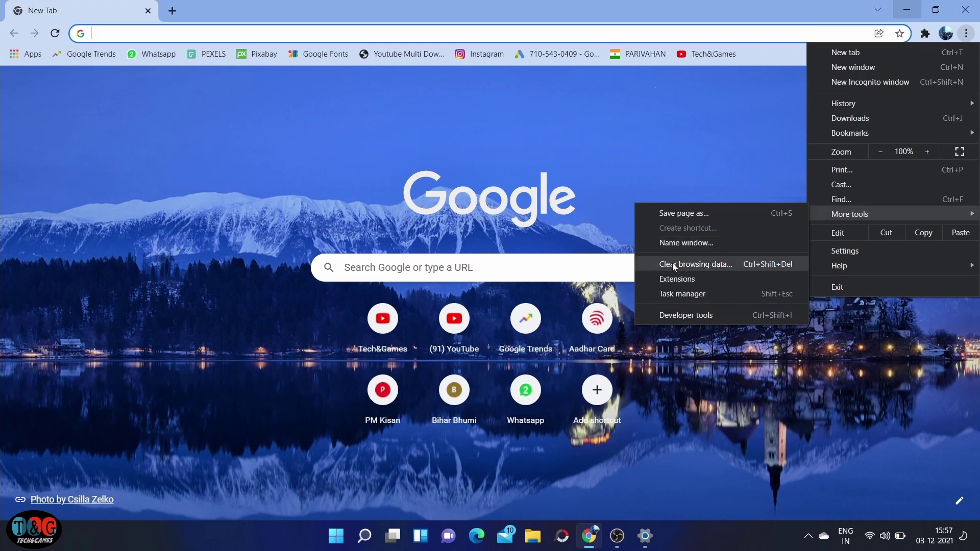
pyautogui.click(712, 263)
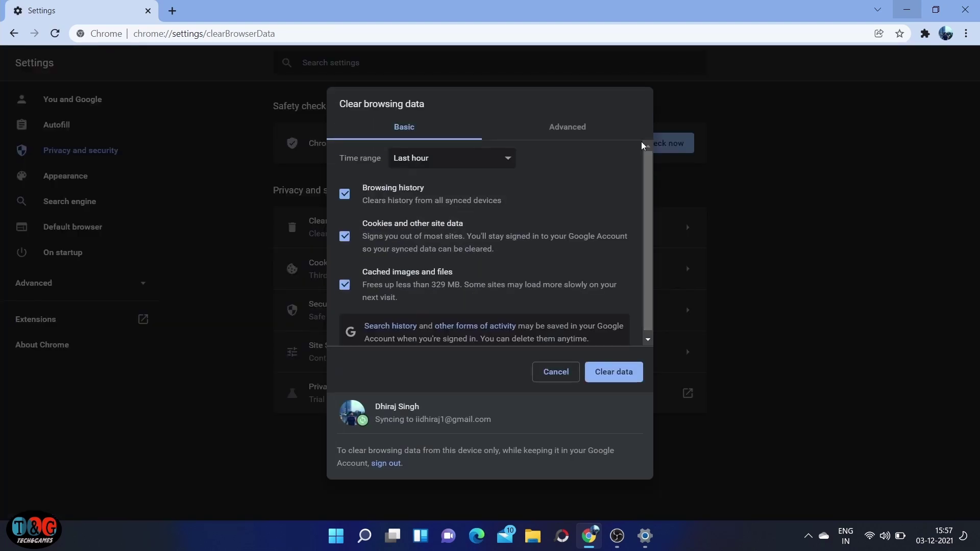
# Clear the browsing history, cookies and cached files for All time, and minimize the browser window.
pyautogui.click(437, 164)
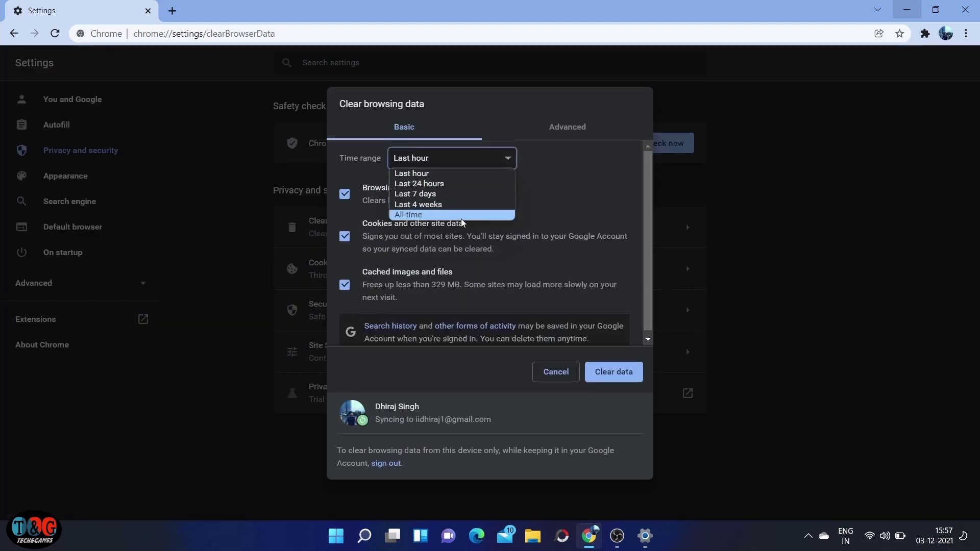
pyautogui.click(461, 218)
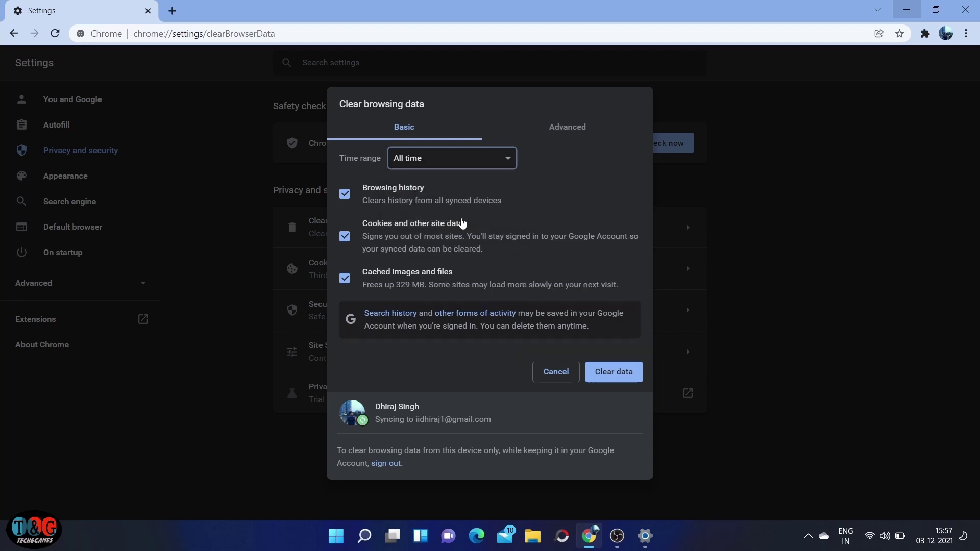
pyautogui.click(605, 371)
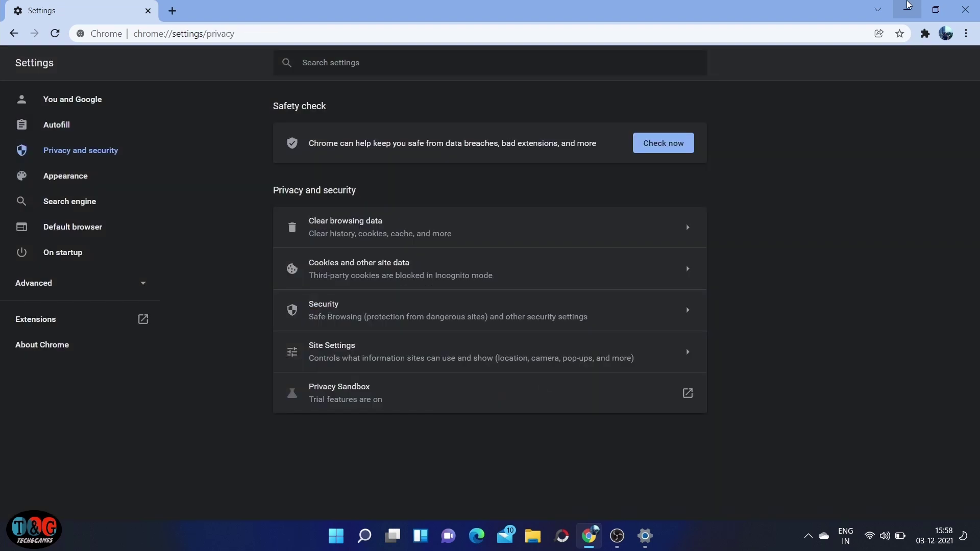
pyautogui.click(907, 5)
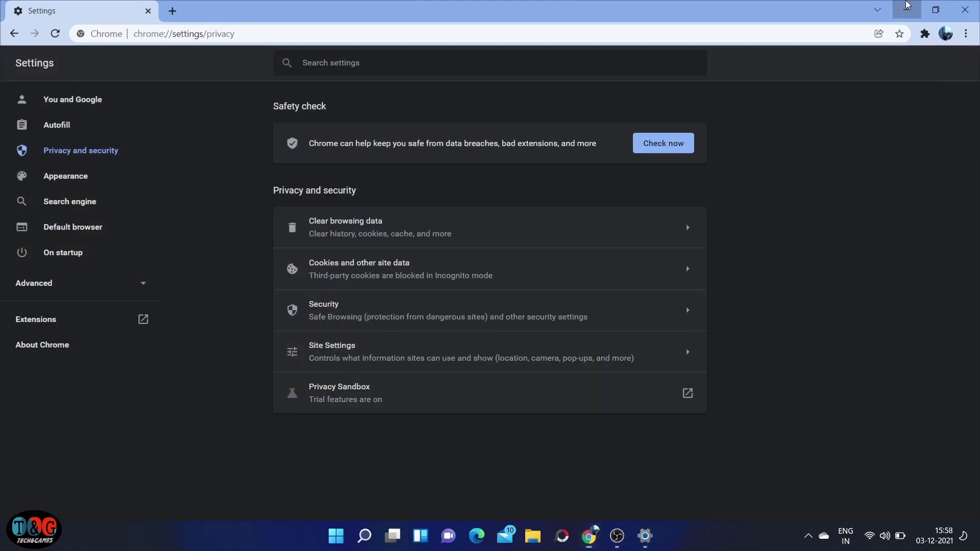
# Switch to File Explorer and open the Windows folder on OS (C:).
pyautogui.press('super+e')
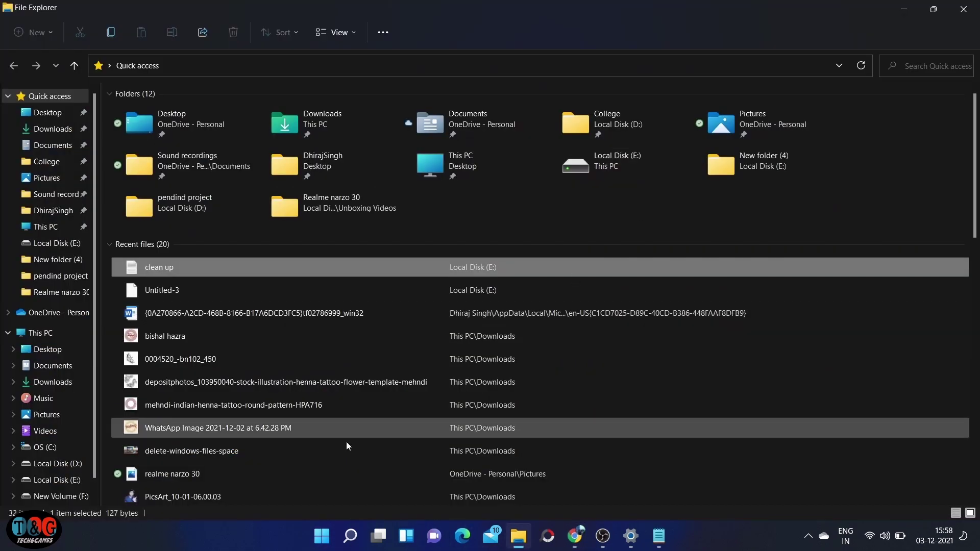
pyautogui.click(64, 448)
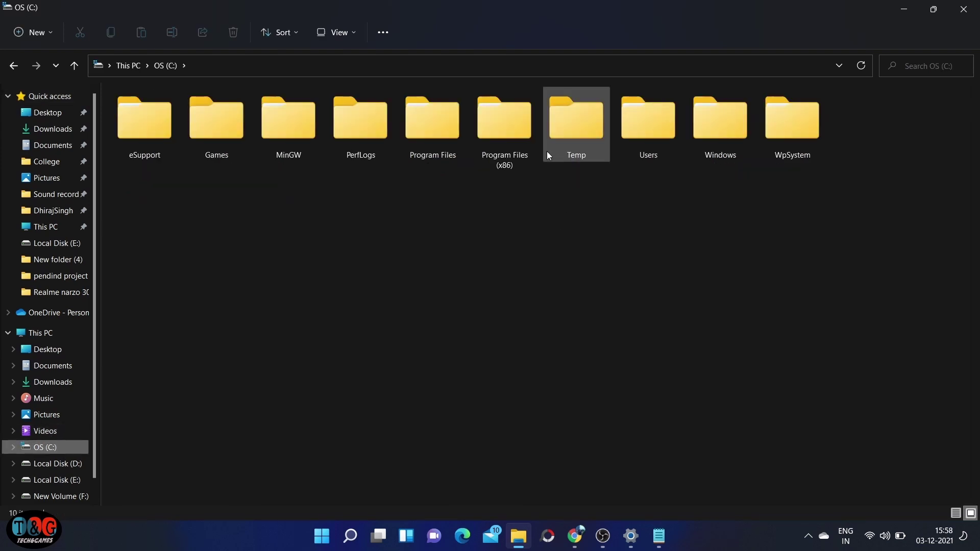
pyautogui.click(710, 128)
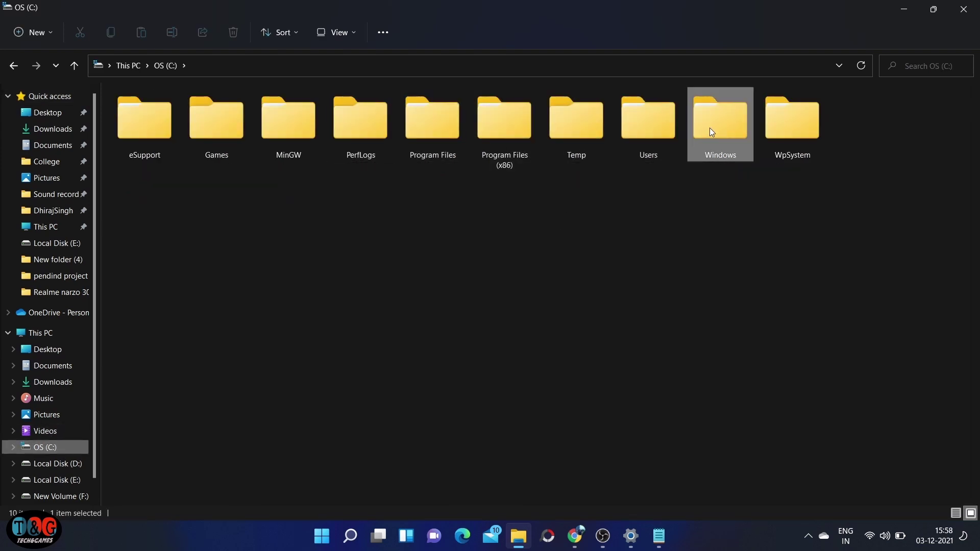
pyautogui.press('Return')
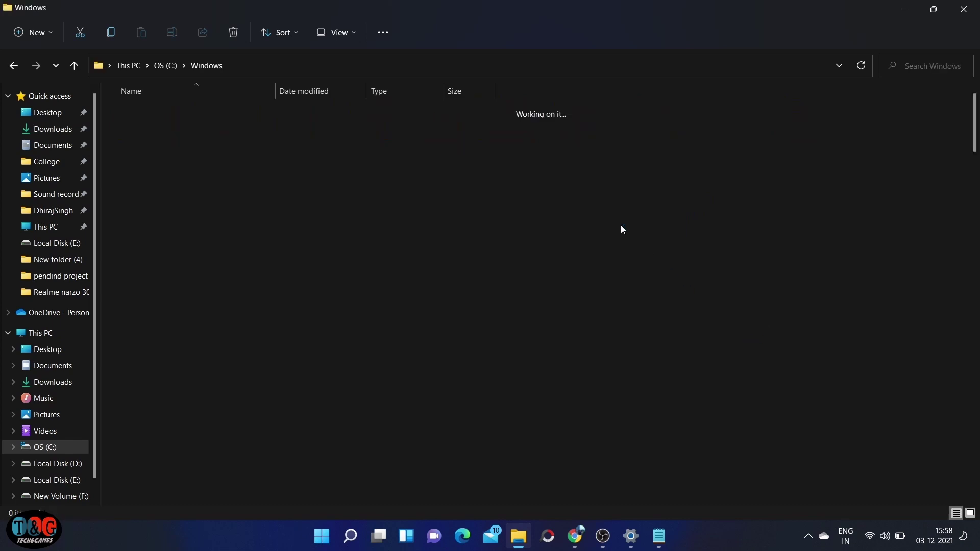
# Find the SoftwareDistribution folder within Windows and open its Download subfolder.
pyautogui.scroll(-2, 166, 255)
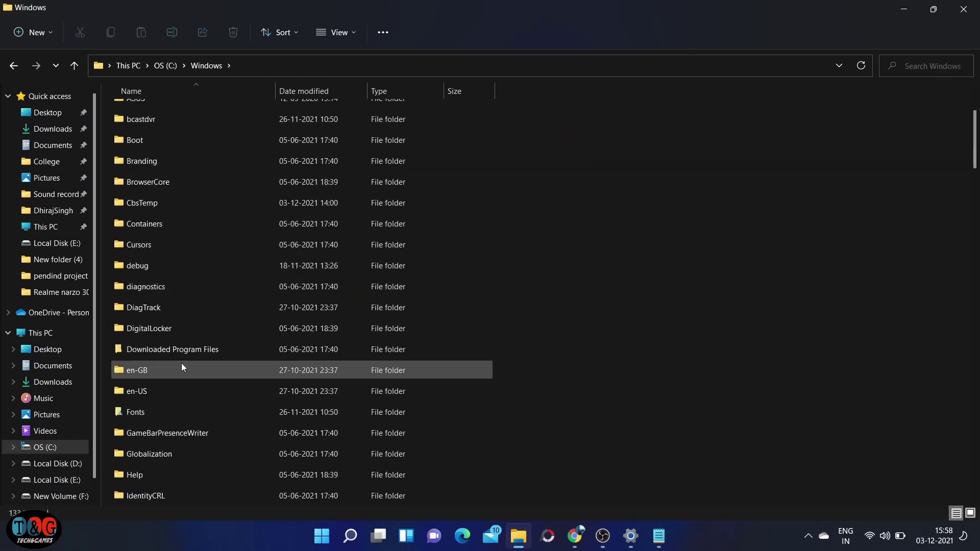
pyautogui.scroll(-3, 182, 367)
pyautogui.scroll(-4, 182, 434)
pyautogui.scroll(-9, 184, 431)
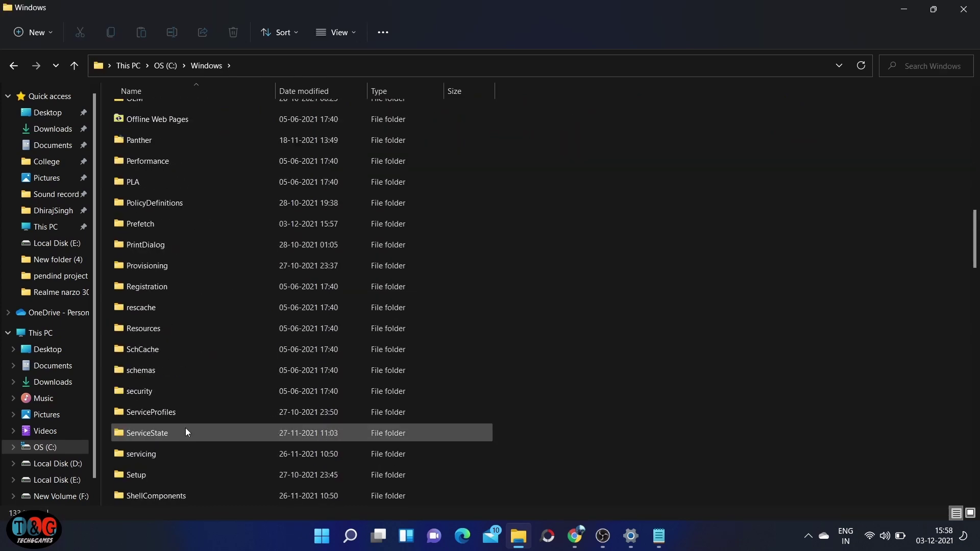
pyautogui.scroll(-3, 183, 408)
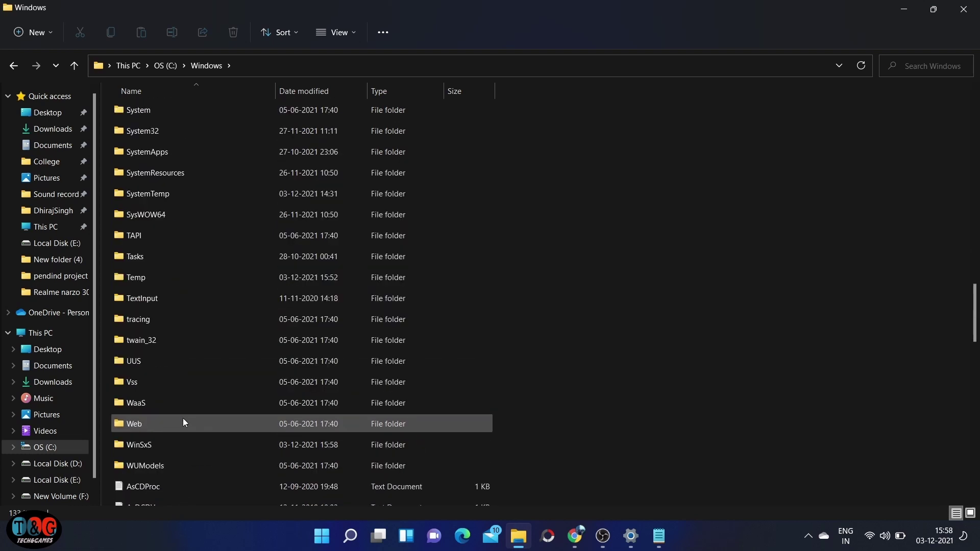
pyautogui.scroll(2, 183, 403)
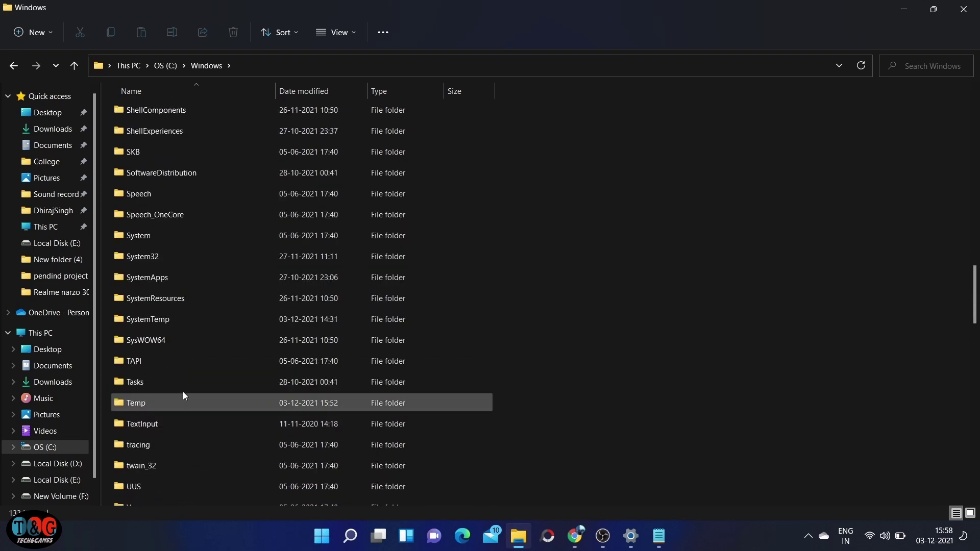
pyautogui.doubleClick(169, 173)
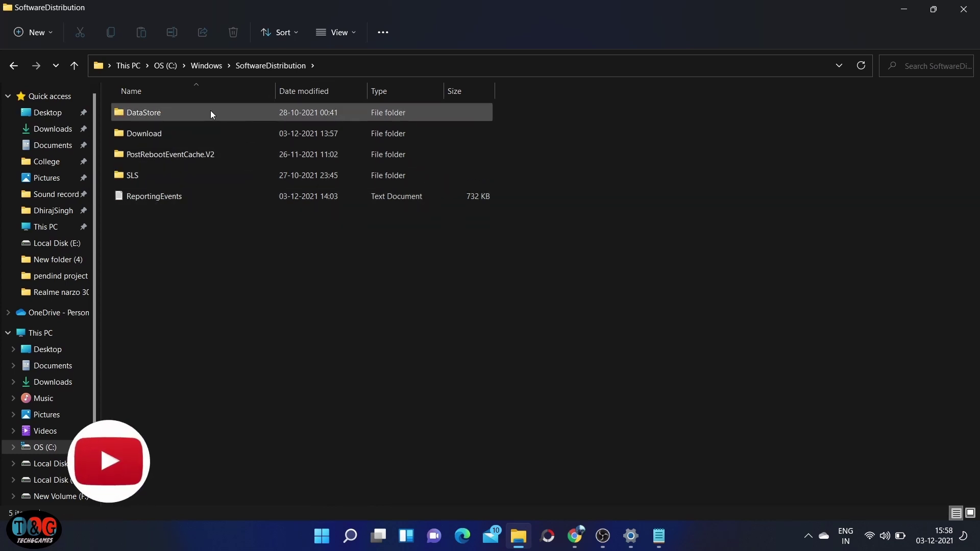
pyautogui.doubleClick(207, 132)
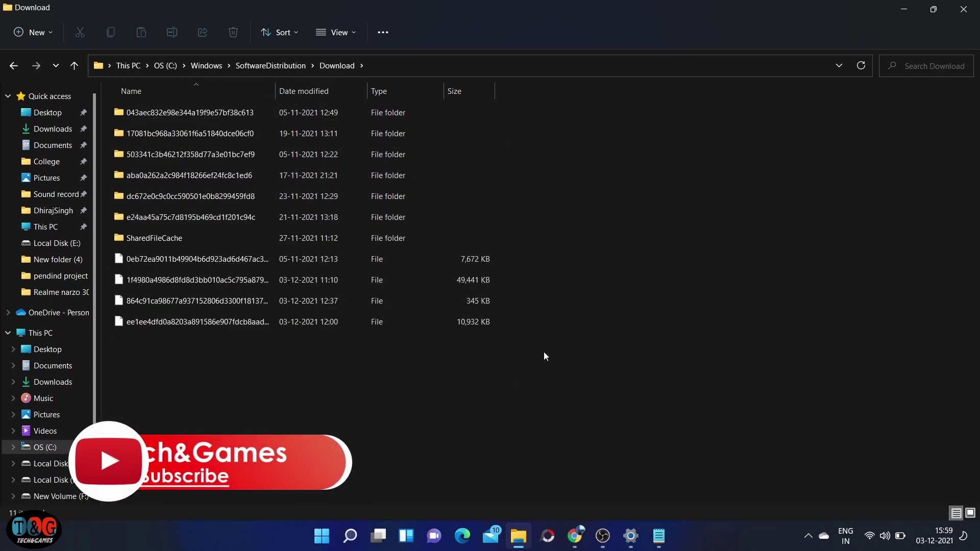
# Delete all files and folders in SoftwareDistribution's Download folder, and minimize the File Explorer and Settings windows.
pyautogui.hotkey('ctrl', 'a')
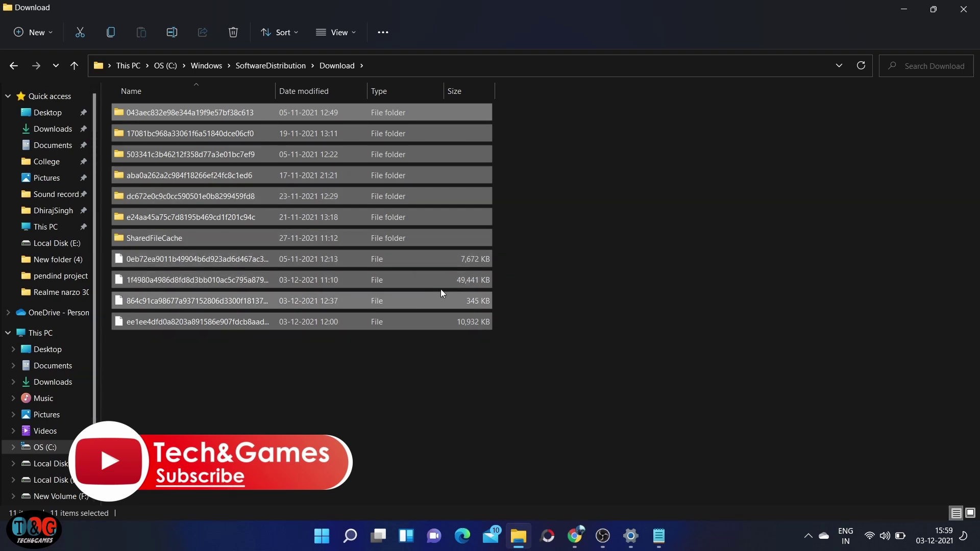
pyautogui.press('Delete')
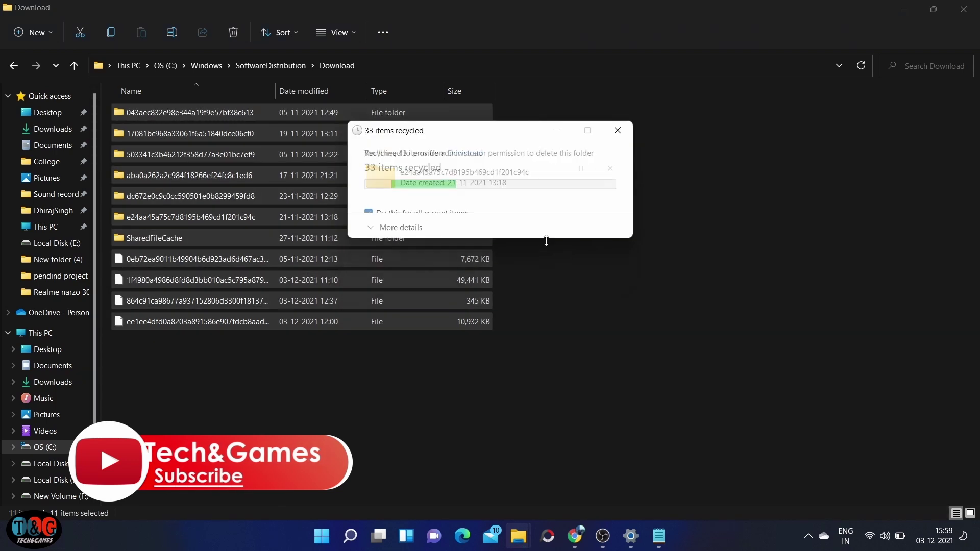
pyautogui.click(900, 6)
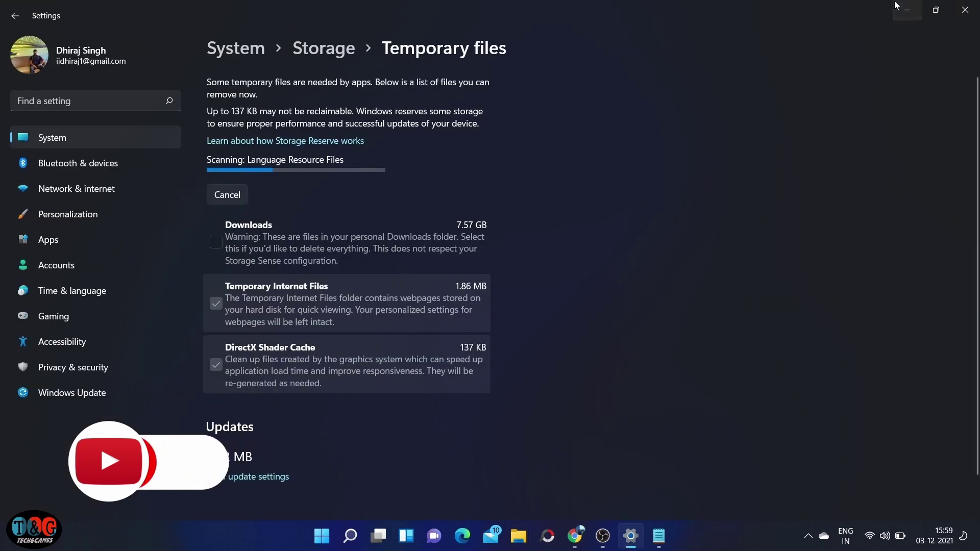
pyautogui.click(896, 3)
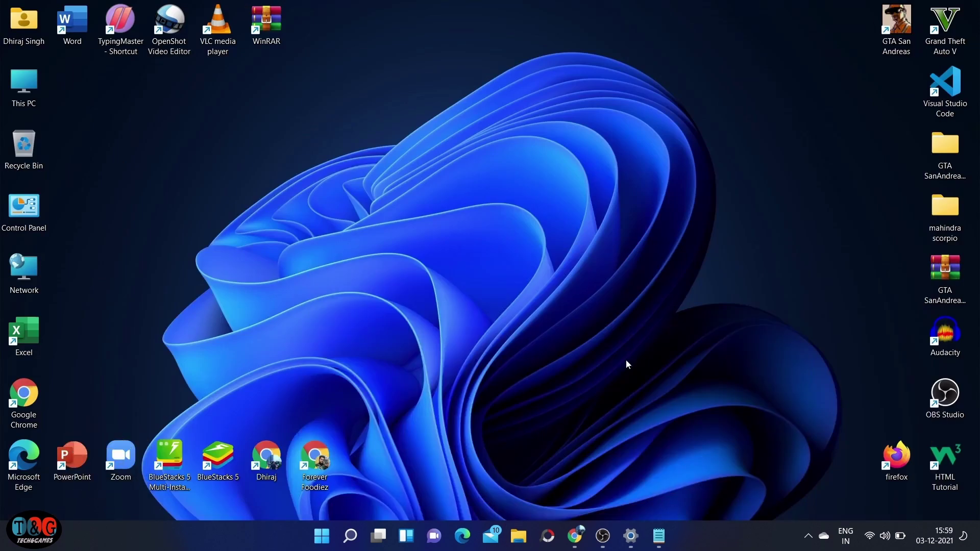